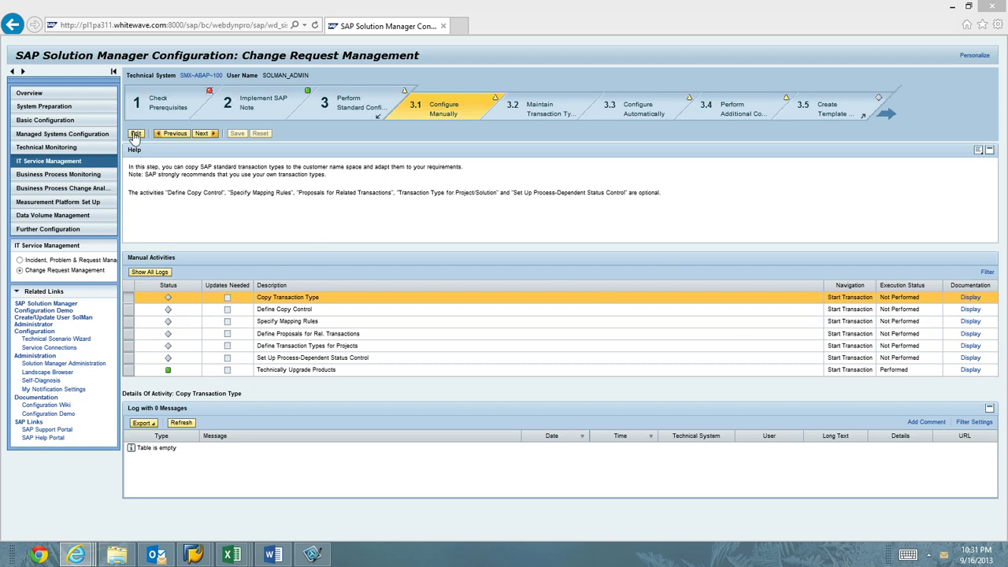
Switch the configuration step to edit mode and launch the Copy Transaction Type activity.
{"action": "left_click", "coordinate": [385, 152]}
{"action": "left_click", "coordinate": [833, 296]}
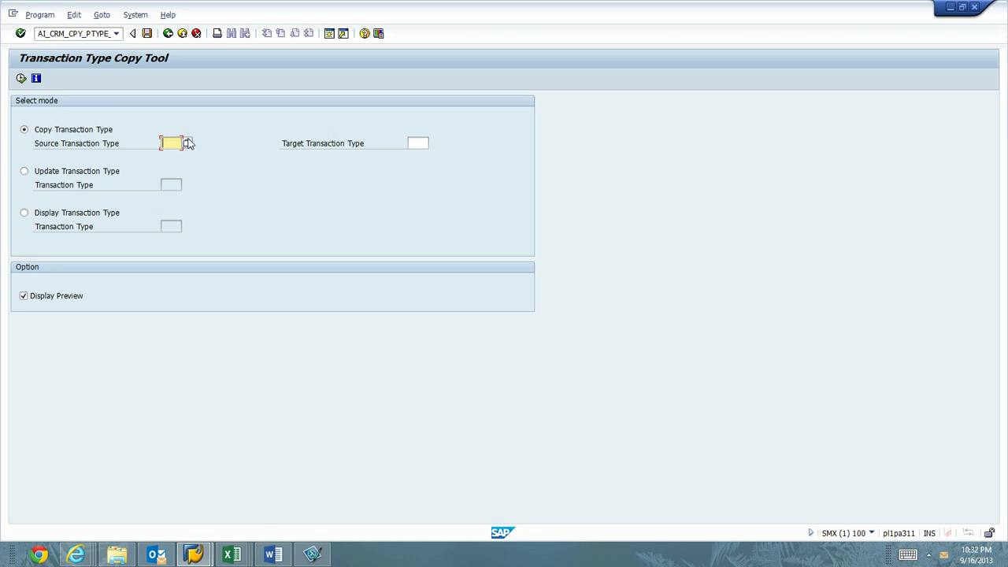
Choose SMCR (Request for Change) as the source transaction type and ZMCR as the target.
{"action": "left_click", "coordinate": [188, 143]}
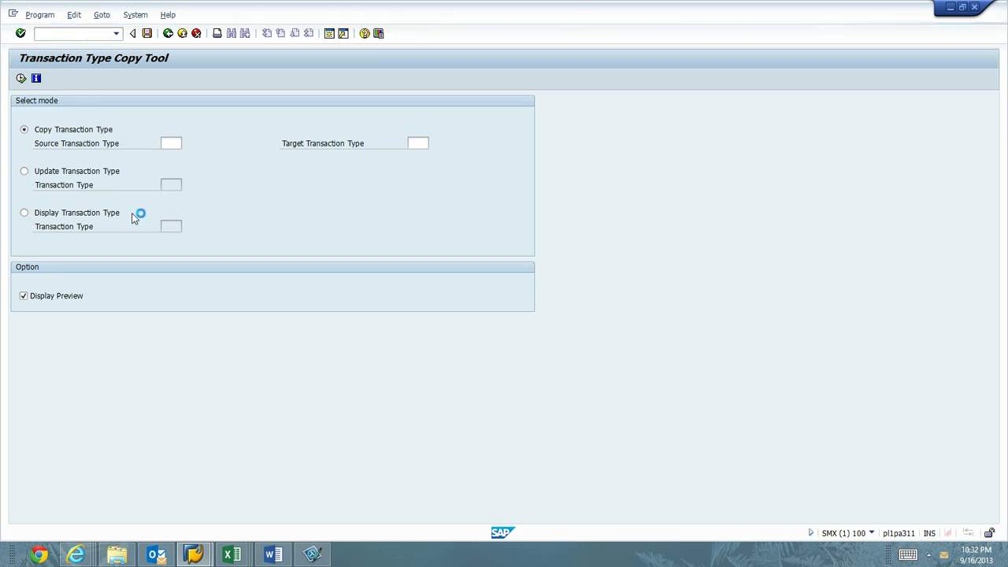
{"action": "scroll", "coordinate": [264, 315], "scroll_direction": "down", "scroll_amount": 20}
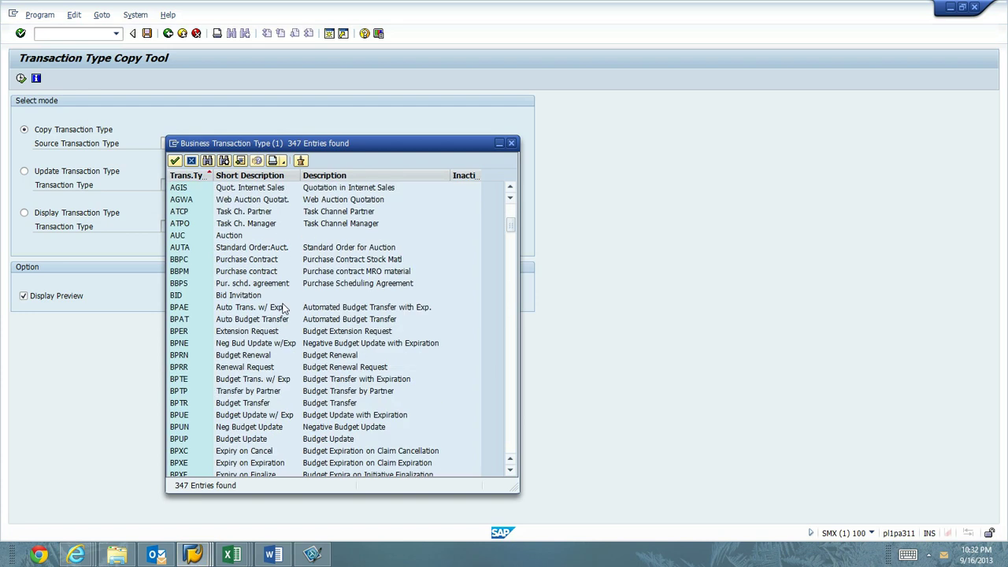
{"action": "scroll", "coordinate": [263, 314], "scroll_direction": "down", "scroll_amount": 20}
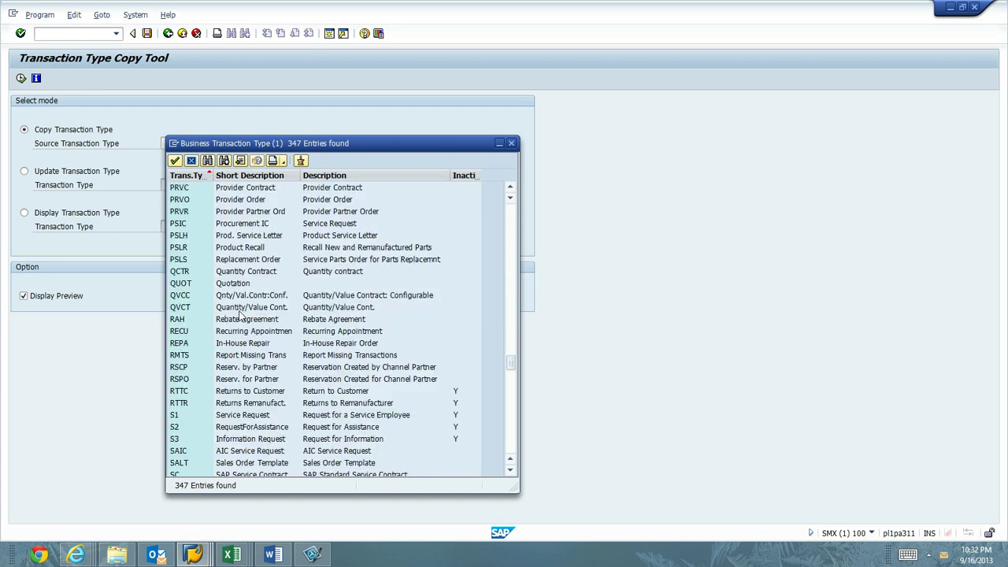
{"action": "scroll", "coordinate": [236, 315], "scroll_direction": "down", "scroll_amount": 20}
{"action": "scroll", "coordinate": [236, 315], "scroll_direction": "down", "scroll_amount": 2}
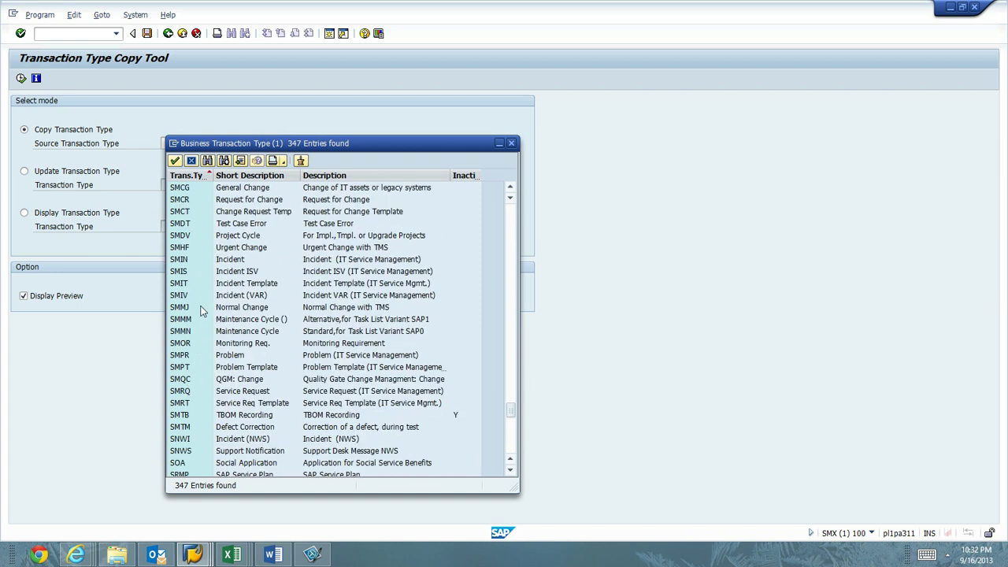
{"action": "left_click", "coordinate": [197, 200]}
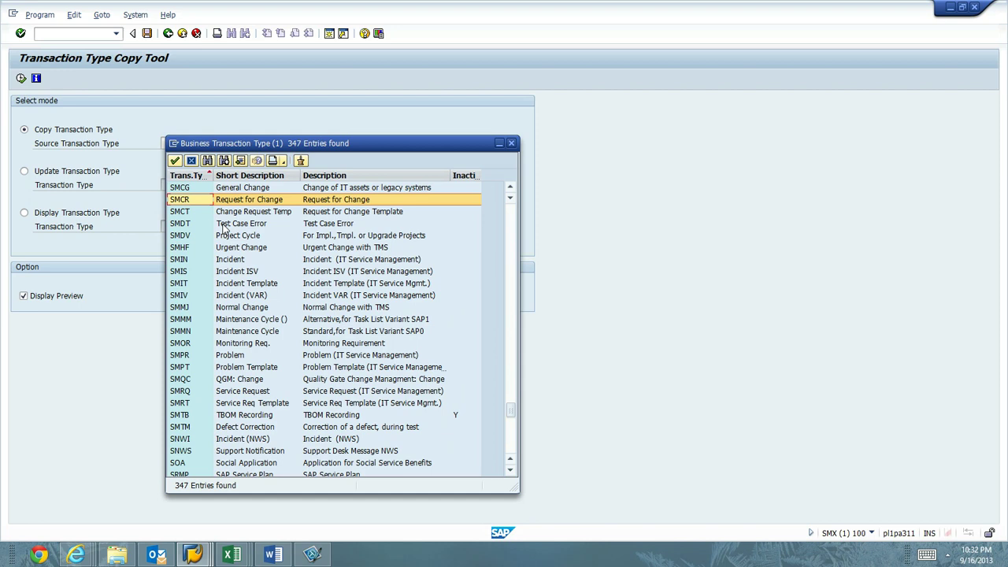
{"action": "scroll", "coordinate": [197, 244], "scroll_direction": "up", "scroll_amount": 1}
{"action": "double_click", "coordinate": [196, 236]}
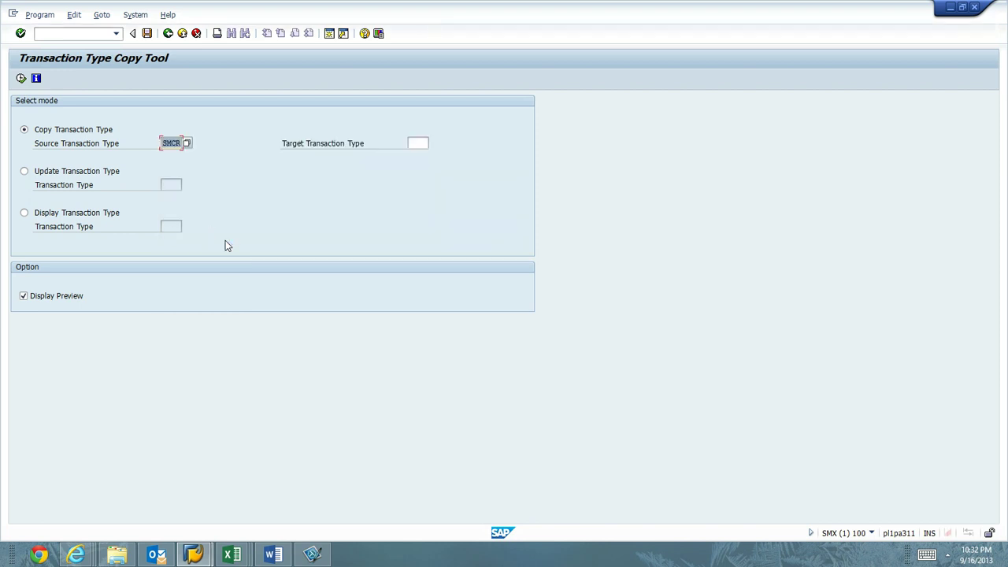
{"action": "key", "text": "Tab"}
{"action": "type", "text": "ZMCR"}
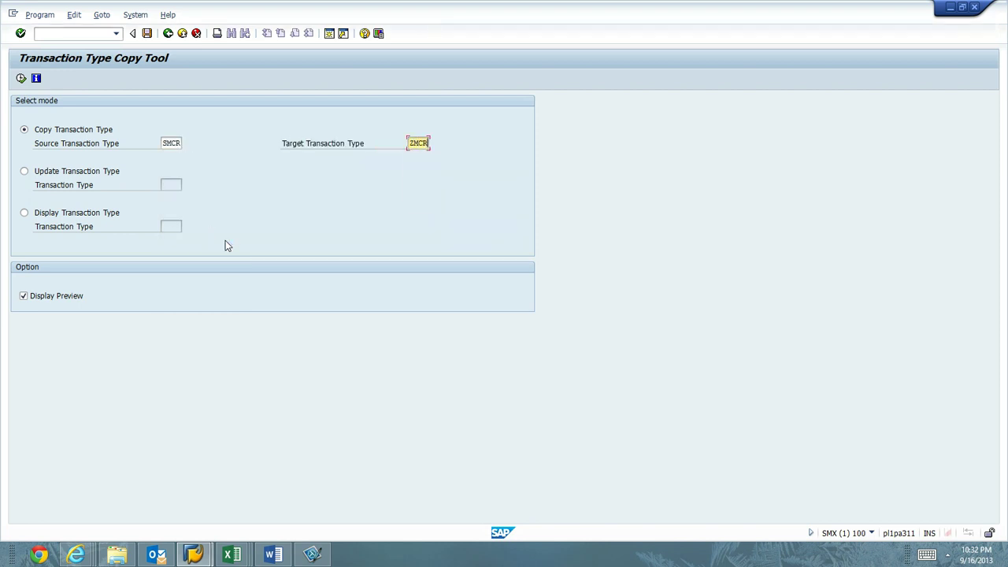
{"action": "left_click", "coordinate": [20, 78]}
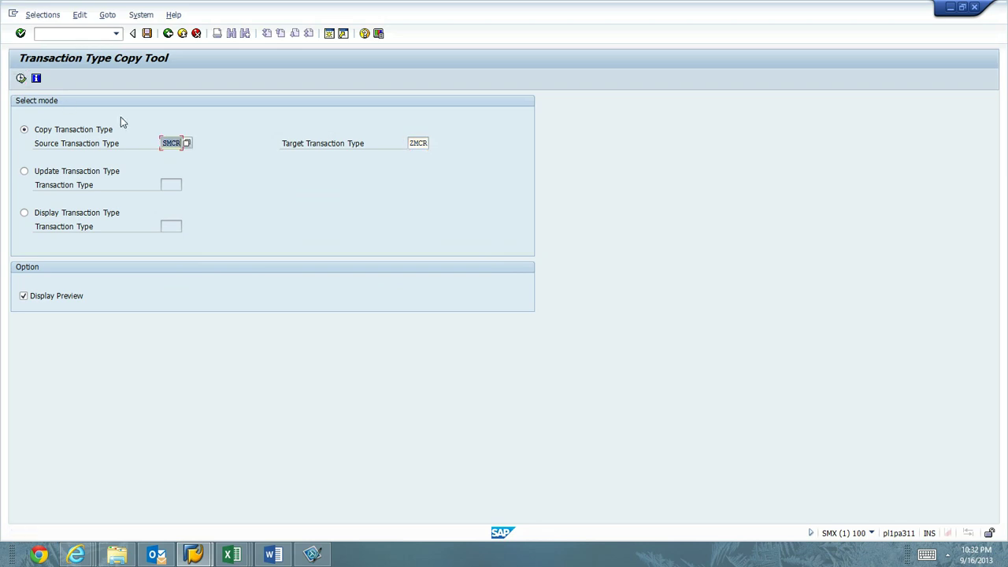
Run the SMCR-to-ZMCR copy and prefix the ZMCR action profile description with WW.
{"action": "left_click", "coordinate": [21, 79]}
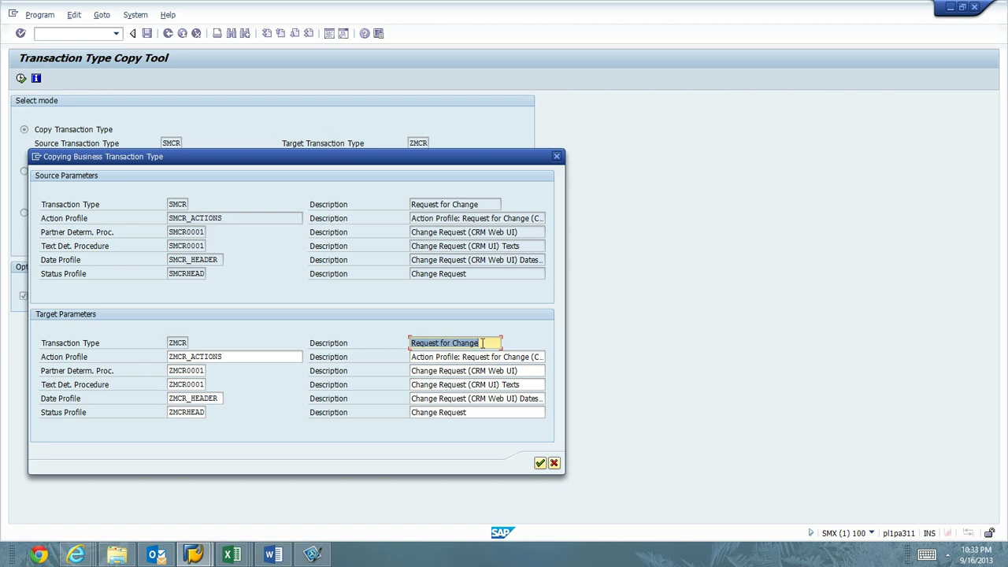
{"action": "left_click", "coordinate": [416, 356]}
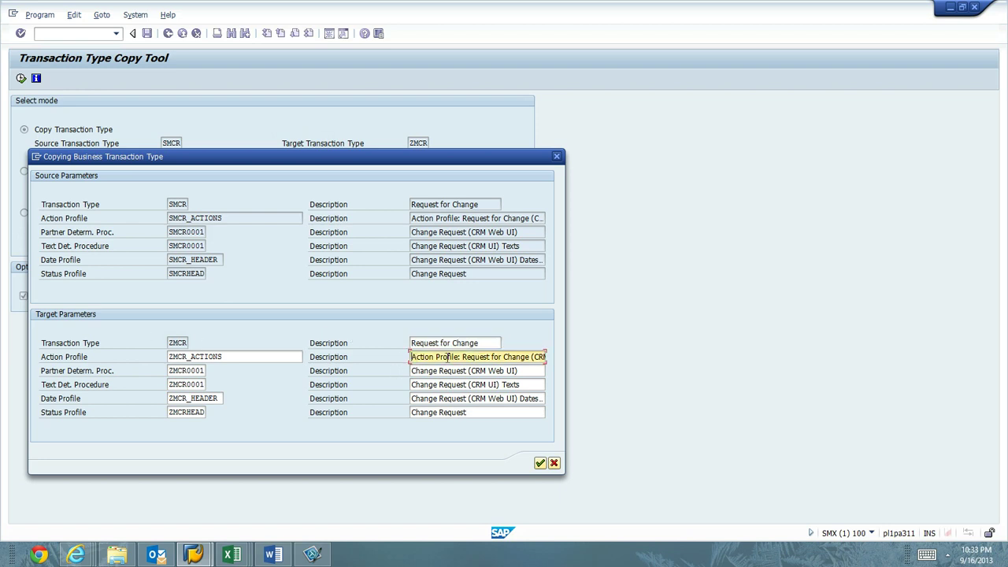
{"action": "left_click", "coordinate": [482, 342]}
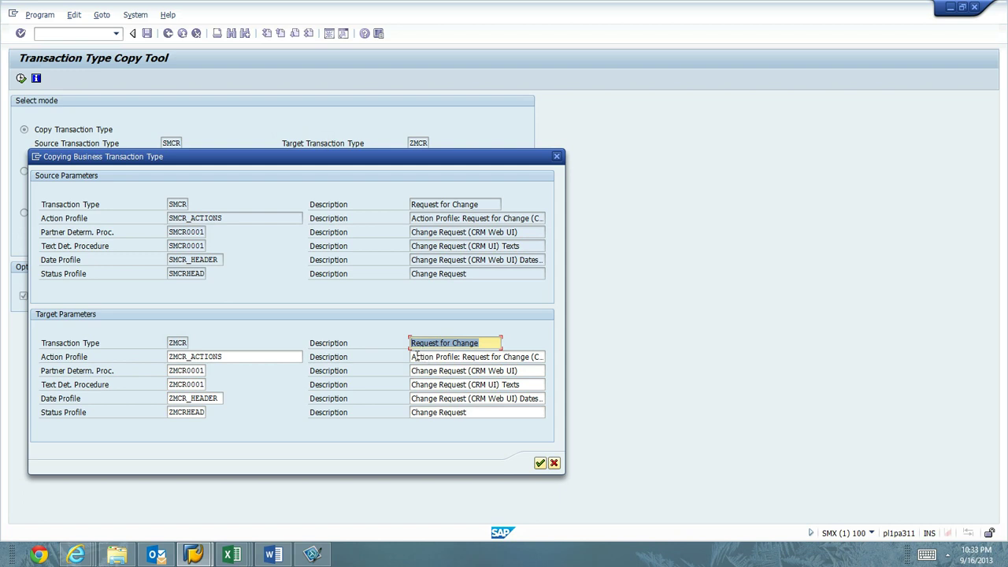
{"action": "left_click", "coordinate": [348, 357]}
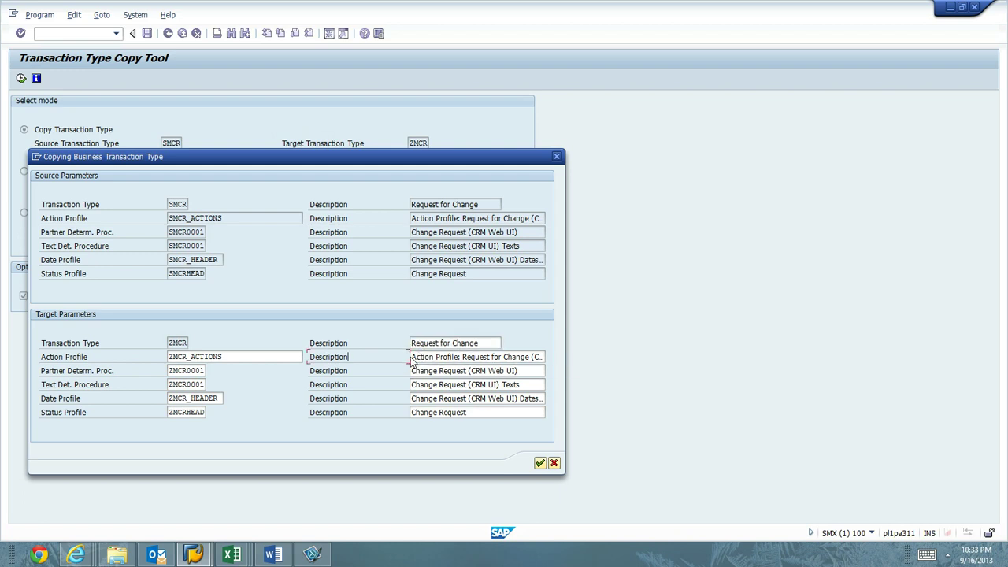
{"action": "left_click", "coordinate": [453, 357]}
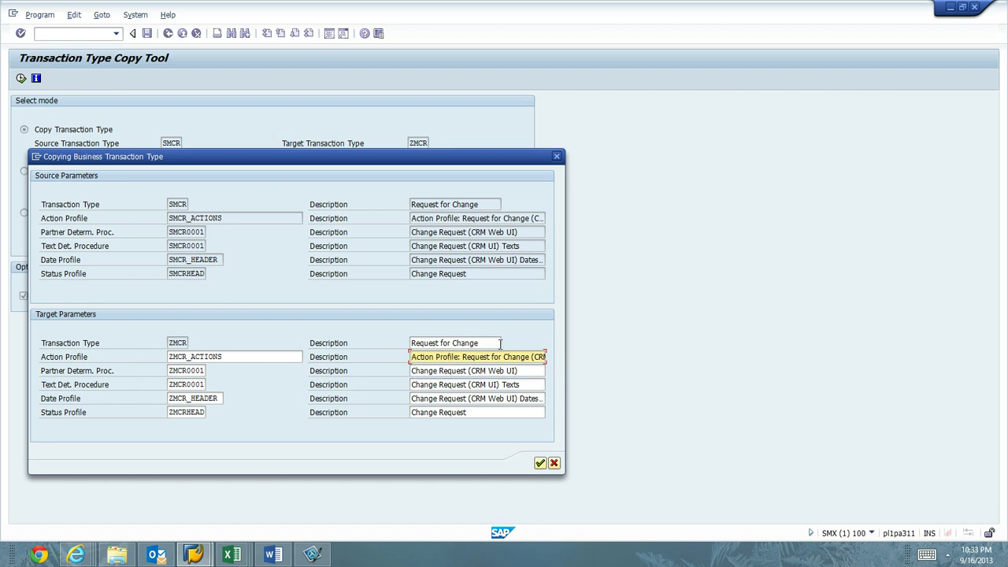
{"action": "type", "text": "WW"}
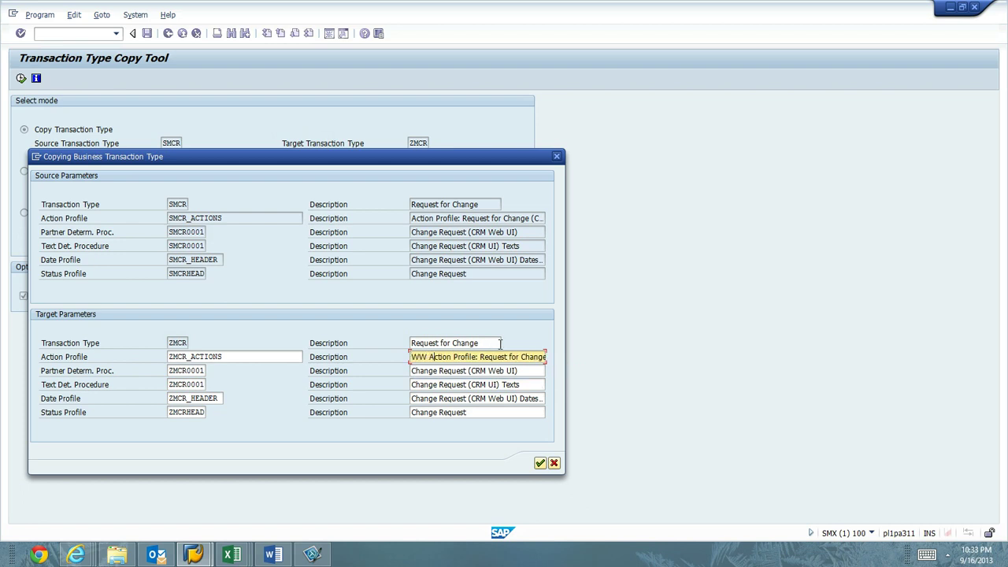
Trim the partner determination description down to 'Change Request'.
{"action": "key", "text": "Right"}
{"action": "key", "text": "Right"}
{"action": "key", "text": "Right"}
{"action": "key", "text": "Right"}
{"action": "key", "text": "Right"}
{"action": "key", "text": "Right"}
{"action": "key", "text": "Right"}
{"action": "key", "text": "Right"}
{"action": "key", "text": "Right"}
{"action": "key", "text": "Right"}
{"action": "key", "text": "Right"}
{"action": "key", "text": "Right"}
{"action": "key", "text": "Right"}
{"action": "key", "text": "Right"}
{"action": "key", "text": "Right"}
{"action": "key", "text": "Right"}
{"action": "key", "text": "Right"}
{"action": "key", "text": "Right"}
{"action": "key", "text": "Right"}
{"action": "key", "text": "Right"}
{"action": "key", "text": "Right"}
{"action": "key", "text": "Right"}
{"action": "key", "text": "Right"}
{"action": "key", "text": "Right"}
{"action": "key", "text": "Right"}
{"action": "key", "text": "Right"}
{"action": "key", "text": "Right"}
{"action": "key", "text": "Right"}
{"action": "key", "text": "Right"}
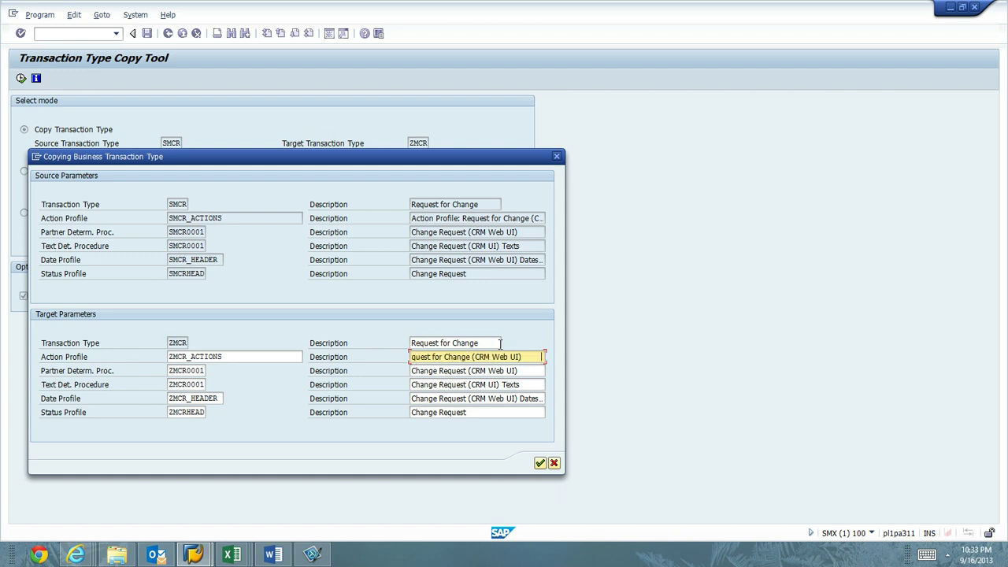
{"action": "key", "text": "Left"}
{"action": "key", "text": "Left"}
{"action": "key", "text": "Left"}
{"action": "key", "text": "Left"}
{"action": "key", "text": "Left"}
{"action": "key", "text": "Left"}
{"action": "key", "text": "Left"}
{"action": "key", "text": "Left"}
{"action": "key", "text": "Left"}
{"action": "key", "text": "Left"}
{"action": "key", "text": "Left"}
{"action": "key", "text": "Left"}
{"action": "key", "text": "Left"}
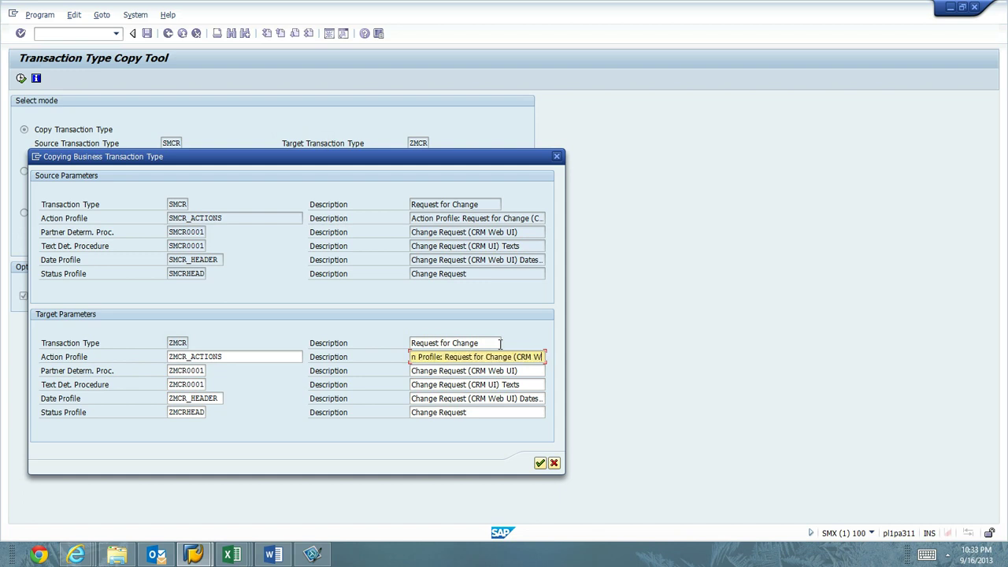
{"action": "key", "text": "Left"}
{"action": "key", "text": "Left"}
{"action": "key", "text": "Left"}
{"action": "key", "text": "Left"}
{"action": "key", "text": "Left"}
{"action": "key", "text": "Left"}
{"action": "key", "text": "Left"}
{"action": "key", "text": "Left"}
{"action": "key", "text": "Tab"}
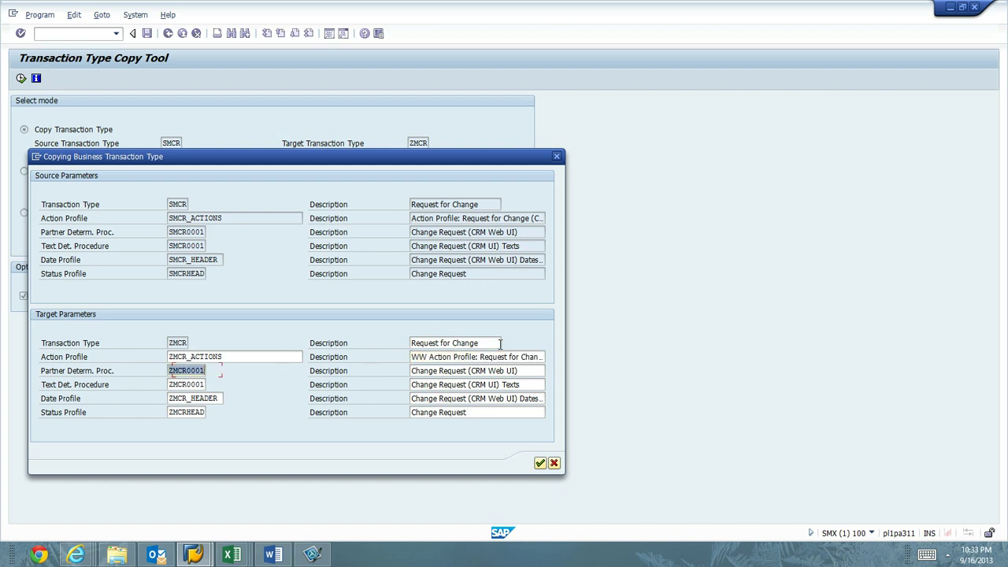
{"action": "key", "text": "Tab"}
{"action": "key", "text": "End"}
{"action": "key", "text": "BackSpace"}
{"action": "key", "text": "BackSpace"}
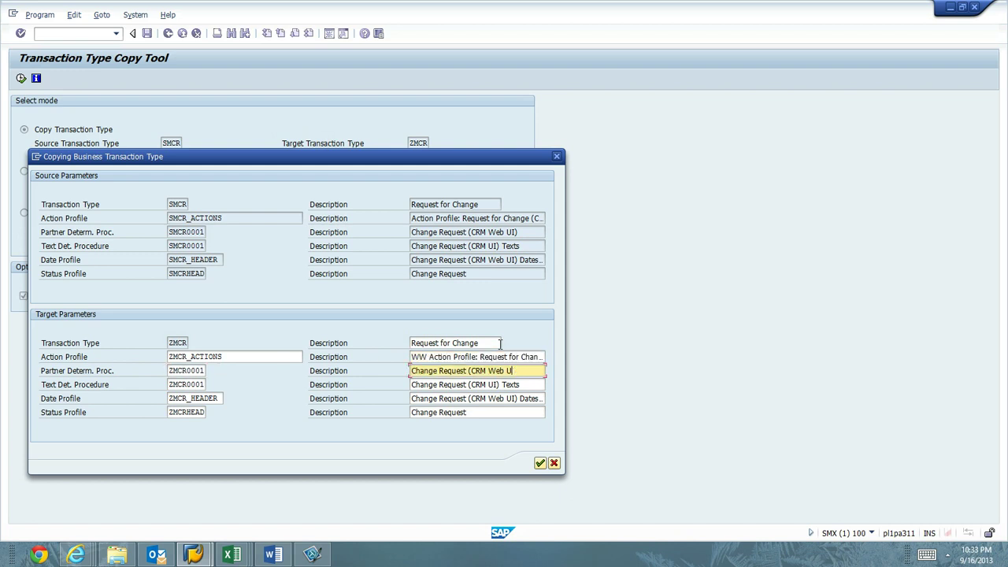
{"action": "key", "text": "BackSpace"}
{"action": "key", "text": "BackSpace"}
{"action": "key", "text": "BackSpace"}
{"action": "key", "text": "BackSpace"}
{"action": "key", "text": "BackSpace"}
{"action": "key", "text": "BackSpace"}
{"action": "key", "text": "BackSpace"}
{"action": "key", "text": "BackSpace"}
{"action": "key", "text": "BackSpace"}
{"action": "key", "text": "BackSpace"}
{"action": "key", "text": "BackSpace"}
Rename the partner determination description to 'WW Partner Deter Proc RFC'.
{"action": "type", "text": "WW Partner Deter"}
{"action": "key", "text": "BackSpace"}
{"action": "key", "text": "BackSpace"}
{"action": "type", "text": "er"}
{"action": "key", "text": "shift+Right"}
{"action": "key", "text": "shift+Right"}
{"action": "key", "text": "shift+Right"}
{"action": "key", "text": "shift+Right"}
{"action": "key", "text": "shift+Right"}
{"action": "key", "text": "shift+Right"}
{"action": "key", "text": "shift+Right"}
{"action": "key", "text": "shift+Right"}
{"action": "key", "text": "shift+Right"}
{"action": "key", "text": "shift+Right"}
{"action": "key", "text": "shift+Right"}
{"action": "key", "text": "shift+Right"}
{"action": "key", "text": "shift+Right"}
{"action": "key", "text": "shift+Right"}
{"action": "key", "text": "Delete"}
{"action": "type", "text": "Proc"}
{"action": "key", "text": "Tab"}
{"action": "key", "text": "Tab"}
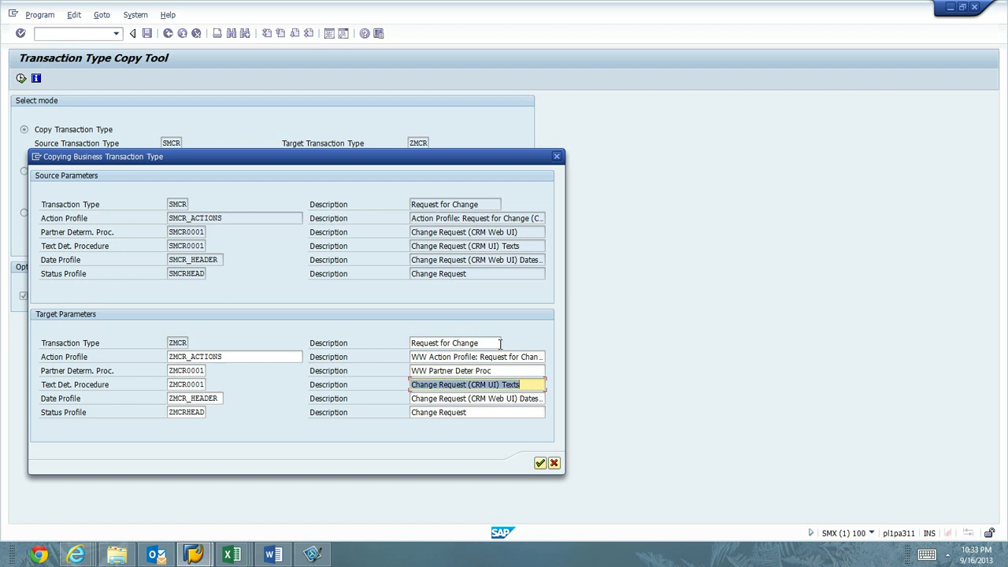
{"action": "key", "text": "End"}
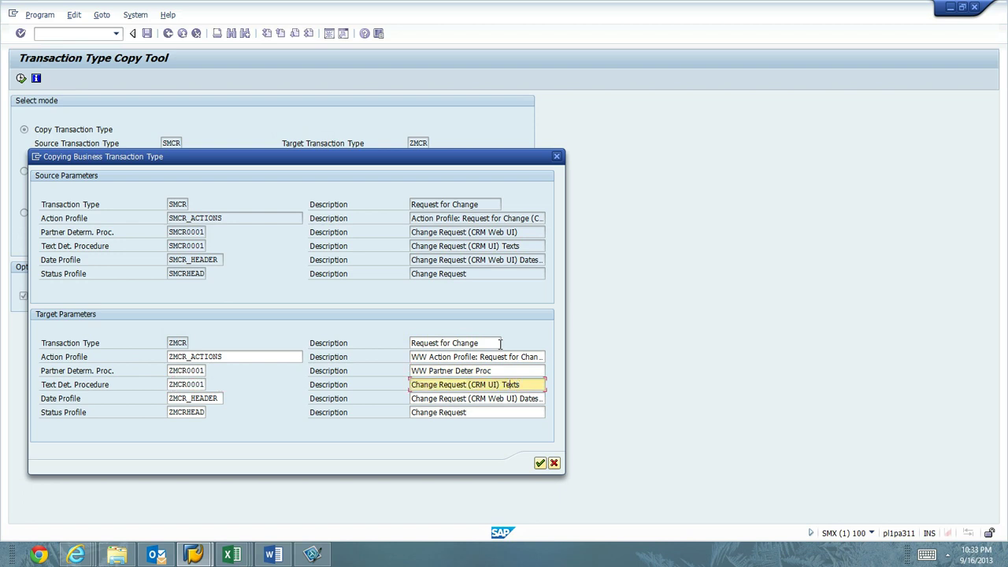
{"action": "key", "text": "Up"}
{"action": "key", "text": "Left"}
{"action": "key", "text": "Left"}
{"action": "key", "text": "Left"}
{"action": "key", "text": "Left"}
{"action": "key", "text": "Left"}
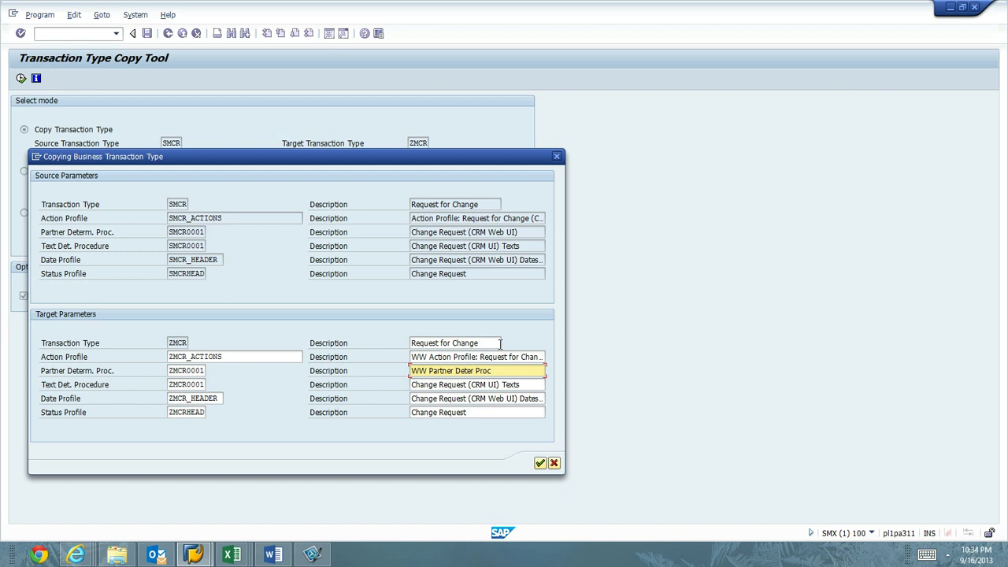
{"action": "key", "text": "Down"}
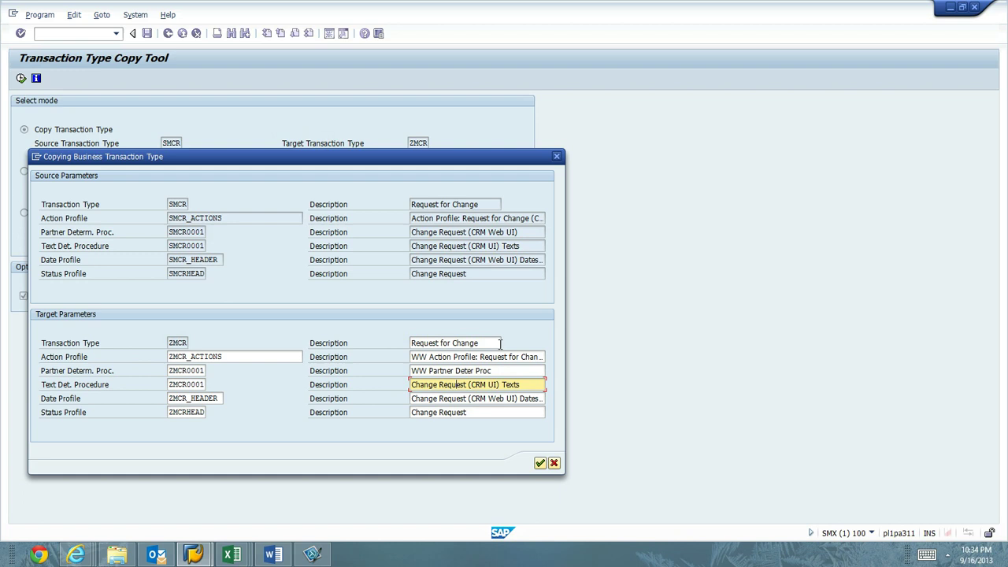
{"action": "left_click", "coordinate": [506, 374]}
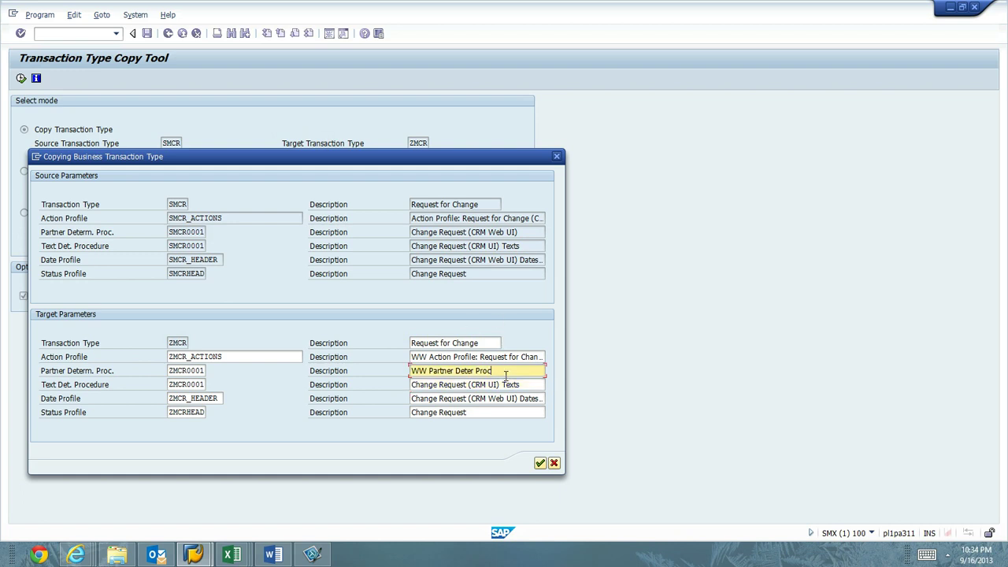
{"action": "type", "text": "RFC"}
Change the text and date descriptions to 'WW Change Request Texts' and 'WW Change Request Dates Header'.
{"action": "left_click", "coordinate": [506, 381]}
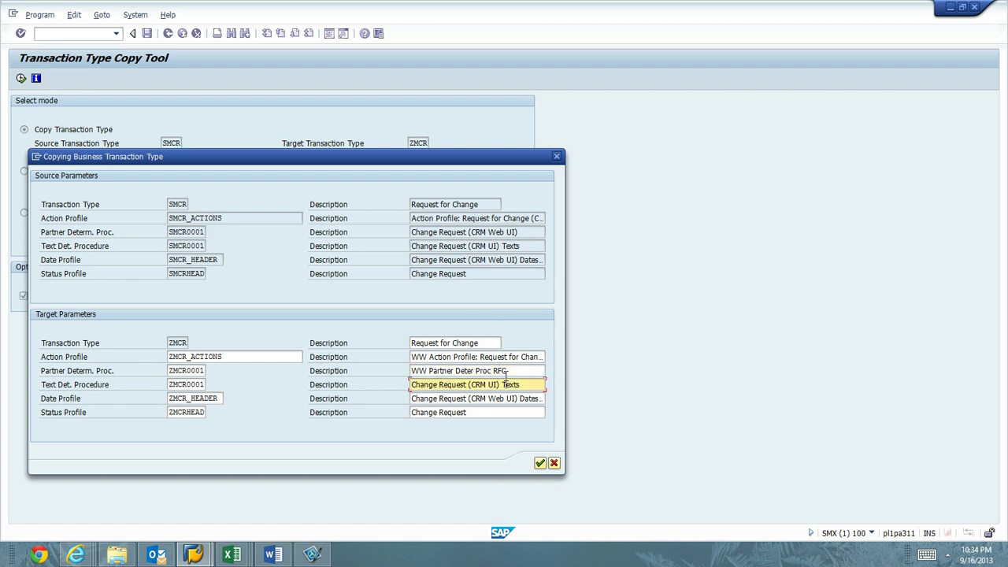
{"action": "key", "text": "BackSpace"}
{"action": "key", "text": "BackSpace"}
{"action": "key", "text": "BackSpace"}
{"action": "key", "text": "BackSpace"}
{"action": "key", "text": "BackSpace"}
{"action": "key", "text": "BackSpace"}
{"action": "key", "text": "BackSpace"}
{"action": "key", "text": "BackSpace"}
{"action": "key", "text": "BackSpace"}
{"action": "type", "text": "WW"}
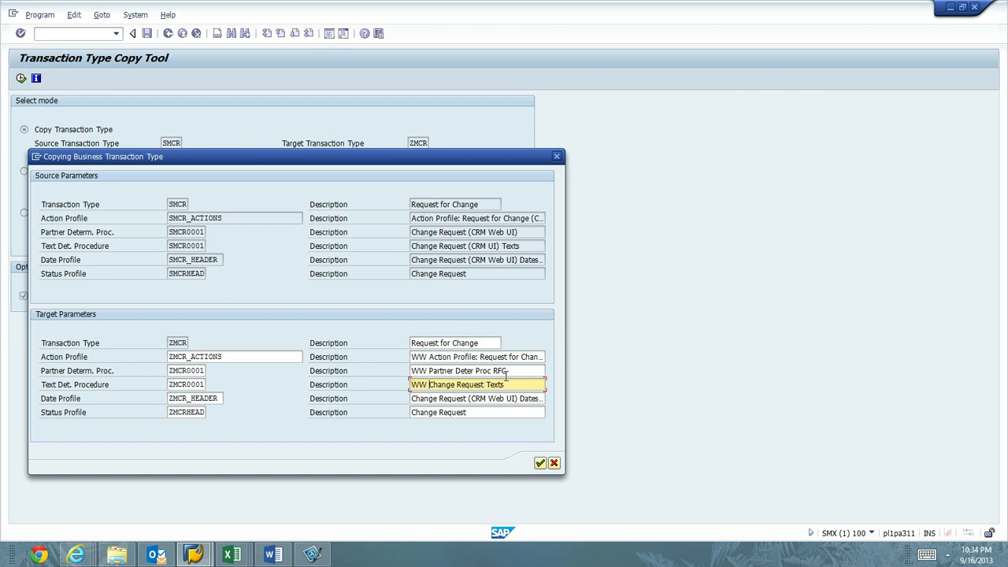
{"action": "key", "text": "Down"}
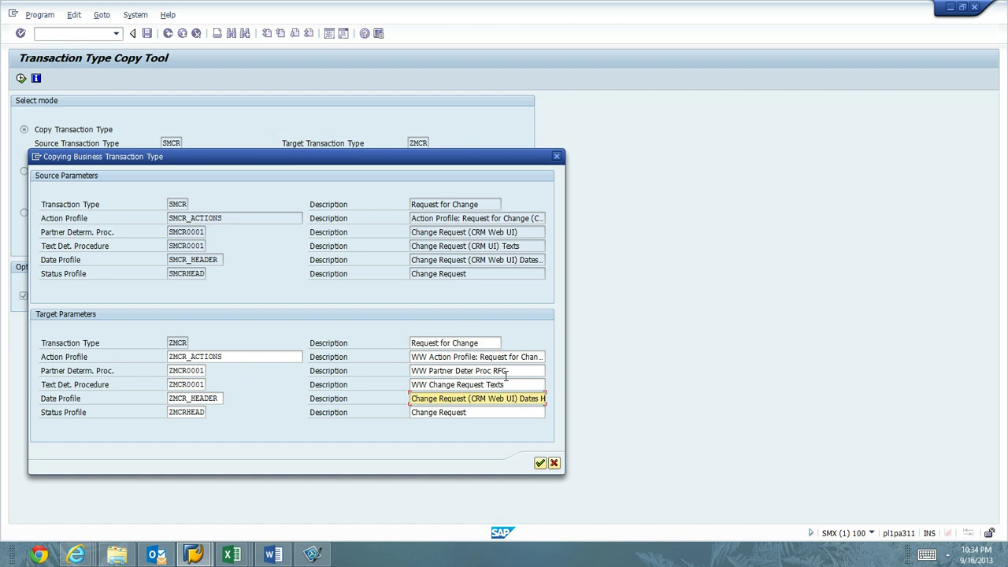
{"action": "key", "text": "shift+Right"}
{"action": "key", "text": "shift+Right"}
{"action": "key", "text": "shift+Right"}
{"action": "key", "text": "shift+Right"}
{"action": "key", "text": "shift+Right"}
{"action": "key", "text": "shift+Right"}
{"action": "key", "text": "shift+Right"}
{"action": "key", "text": "shift+Right"}
{"action": "key", "text": "shift+Right"}
{"action": "key", "text": "shift+Right"}
{"action": "key", "text": "shift+Right"}
{"action": "key", "text": "shift+Right"}
{"action": "key", "text": "Delete"}
{"action": "key", "text": "Home"}
{"action": "key", "text": "Delete"}
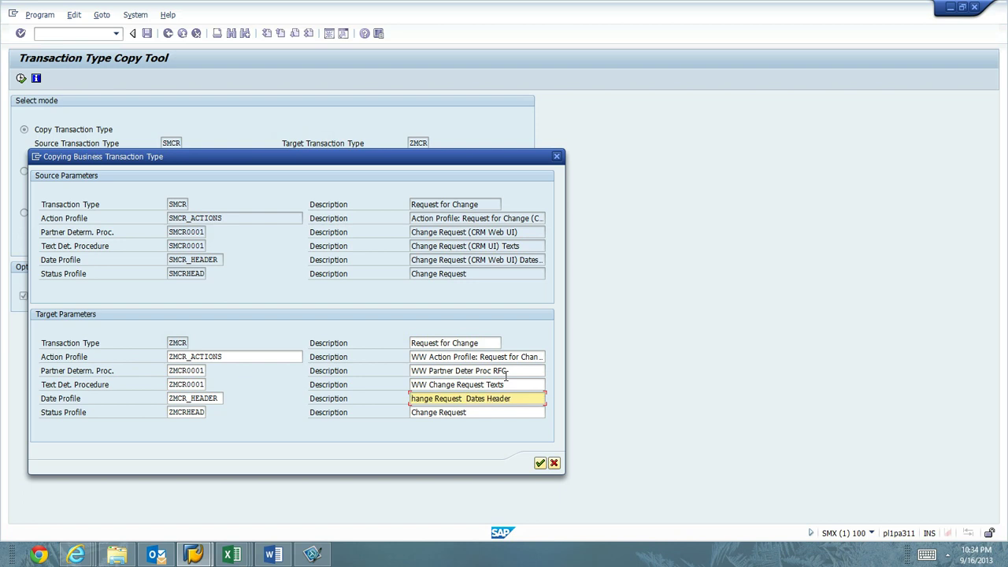
{"action": "type", "text": "C"}
{"action": "key", "text": "Home"}
{"action": "type", "text": "WW"}
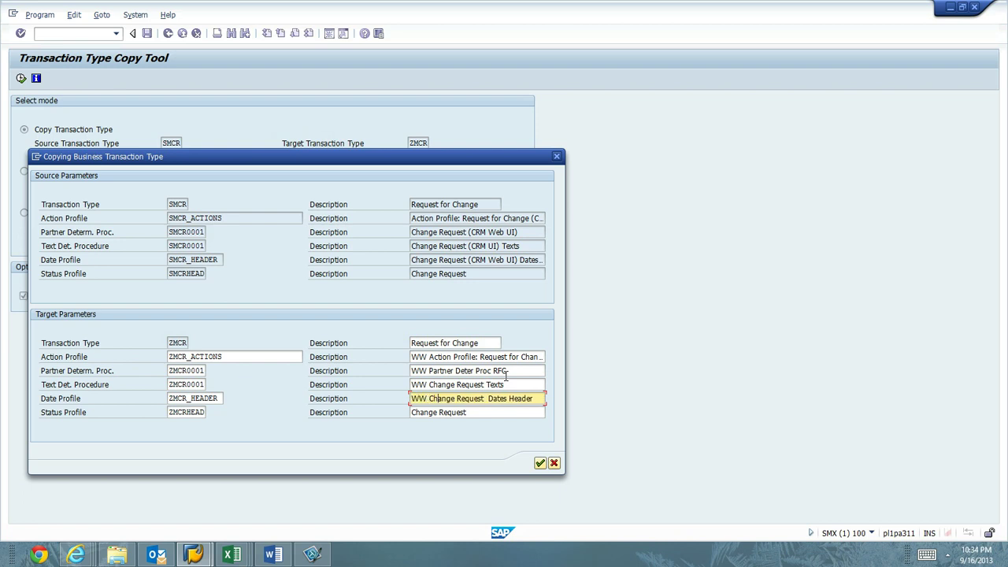
{"action": "key", "text": "Right"}
{"action": "key", "text": "Right"}
{"action": "key", "text": "Right"}
{"action": "key", "text": "Delete"}
Rename the ZMCR status profile description to 'WW Change Req Status Profile'.
{"action": "left_click", "coordinate": [478, 412]}
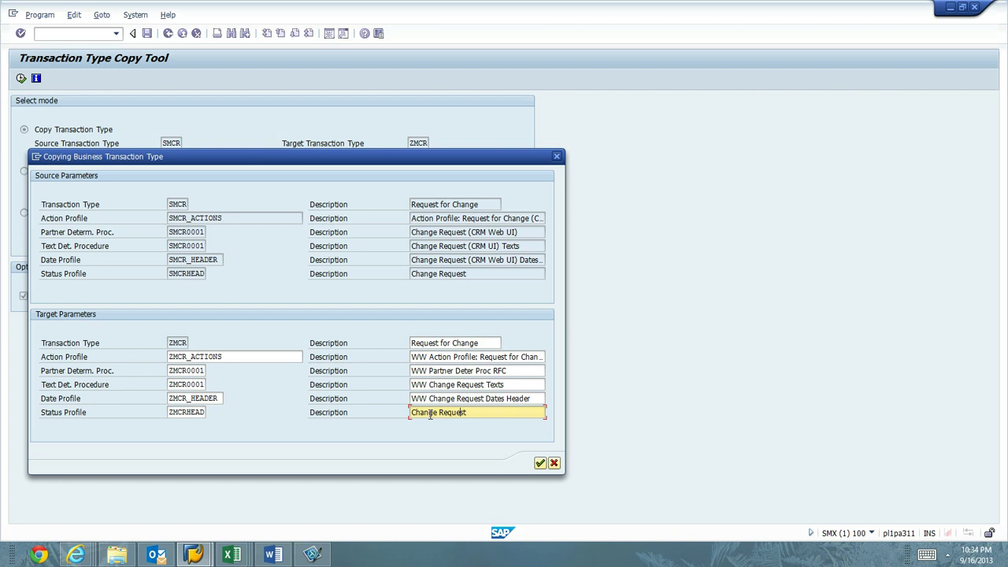
{"action": "key", "text": "Home"}
{"action": "type", "text": "WW"}
{"action": "left_click", "coordinate": [491, 412]}
{"action": "type", "text": "Status Pro"}
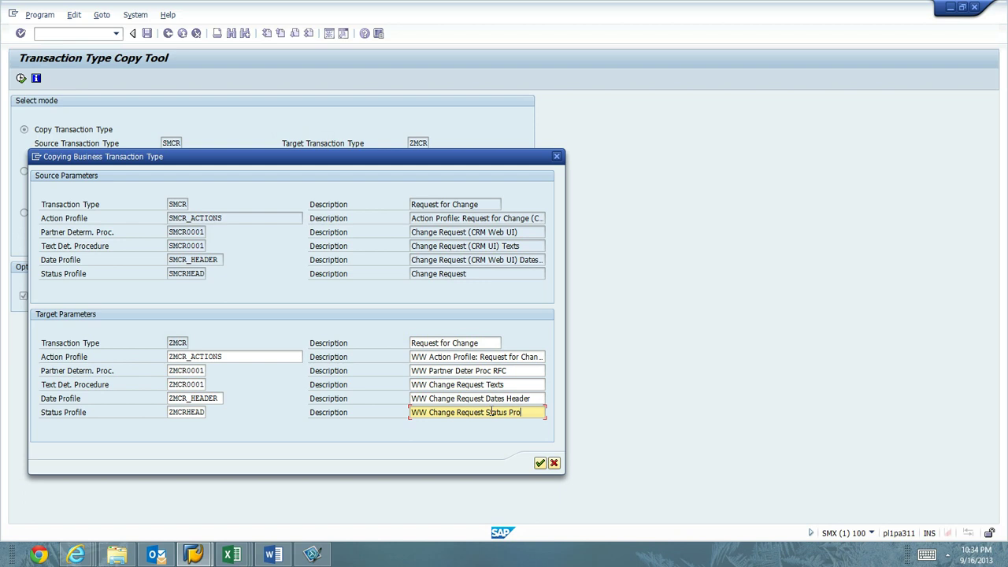
{"action": "type", "text": "f"}
{"action": "key", "text": "BackSpace"}
{"action": "key", "text": "BackSpace"}
{"action": "key", "text": "BackSpace"}
{"action": "key", "text": "BackSpace"}
{"action": "key", "text": "End"}
{"action": "type", "text": "le"}
{"action": "left_click_drag", "start_coordinate": [418, 156], "coordinate": [504, 126]}
Confirm the ZMCR target parameters so the system checks the selected data.
{"action": "left_click", "coordinate": [627, 430]}
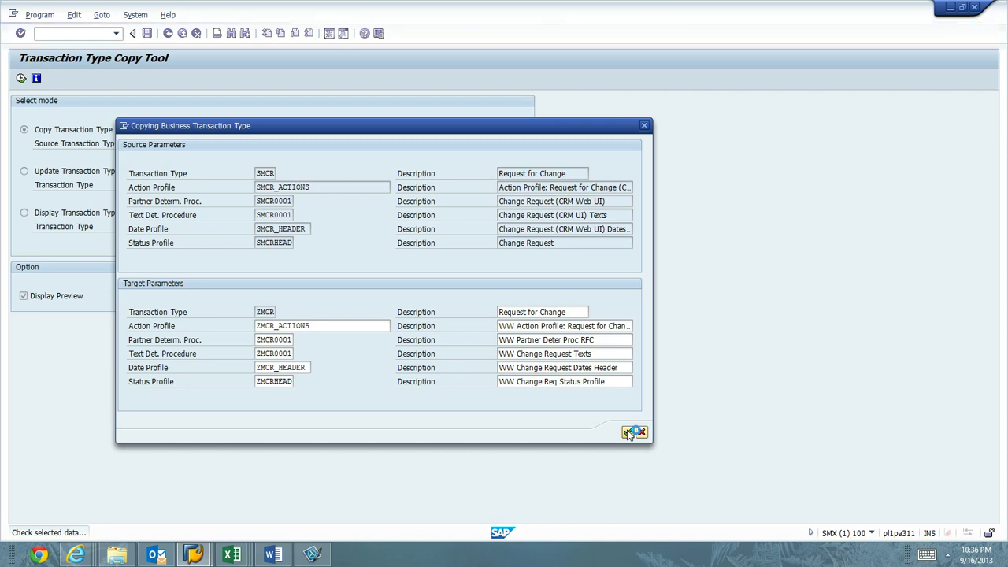
Expand the ChaRM and CRMV_PROC_TYPE dependency nodes in the copy preview, then start the copy.
{"action": "left_click", "coordinate": [628, 432]}
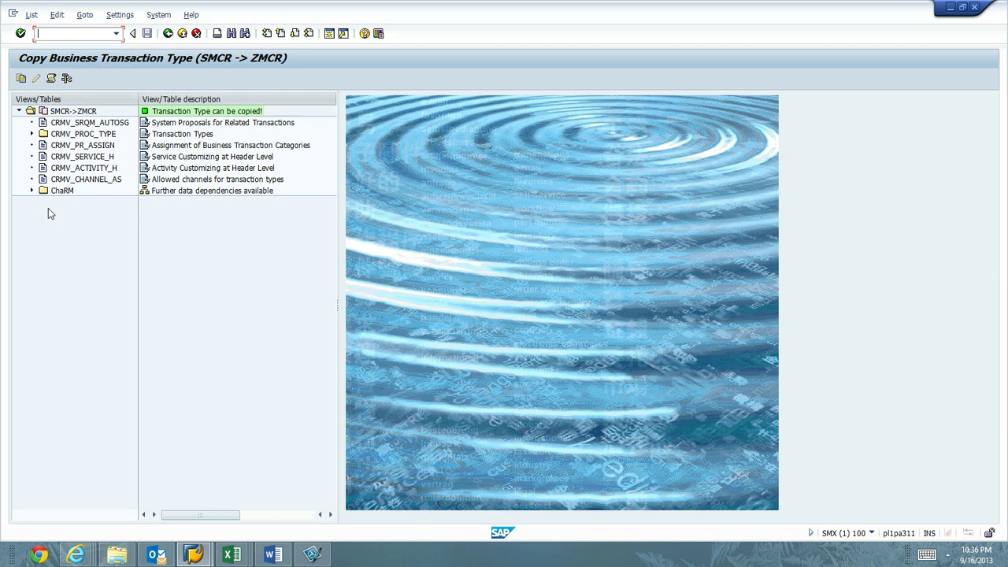
{"action": "left_click", "coordinate": [31, 191]}
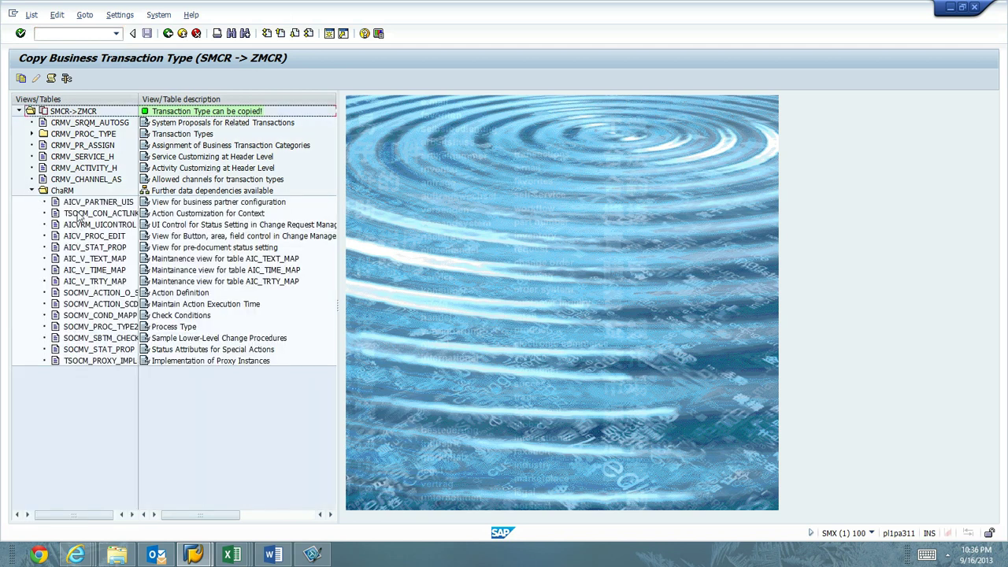
{"action": "left_click", "coordinate": [31, 134]}
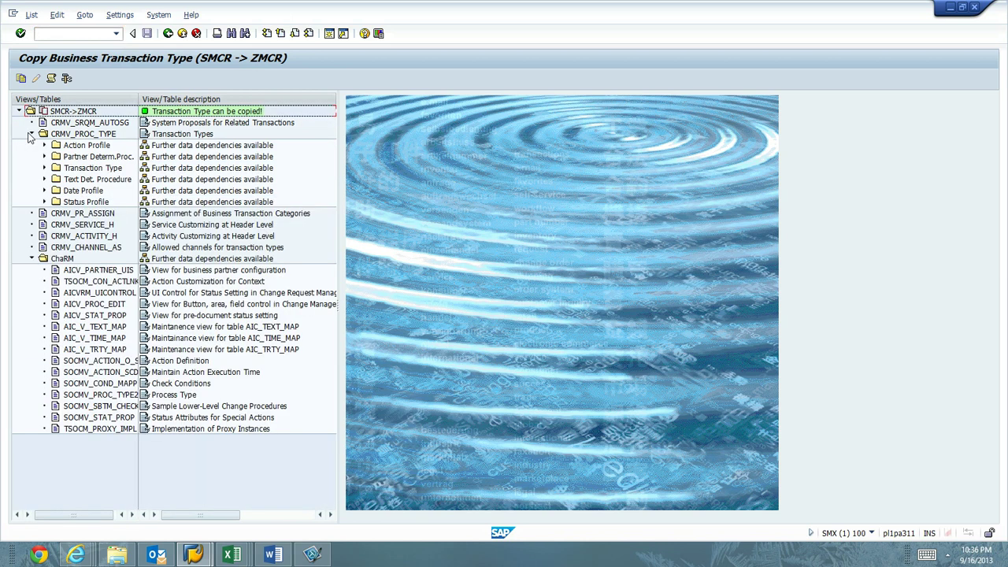
{"action": "left_click", "coordinate": [44, 145]}
{"action": "left_click", "coordinate": [57, 157]}
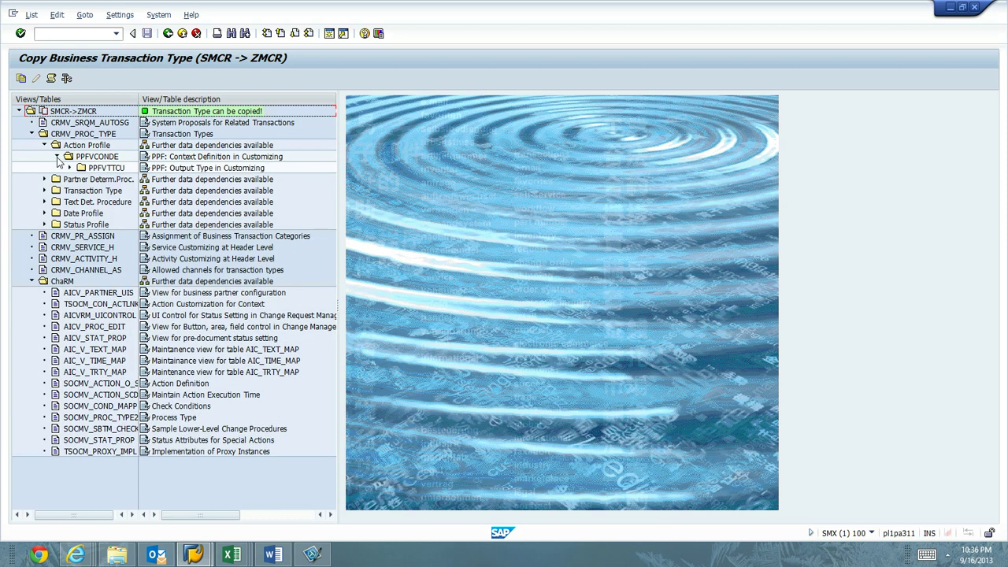
{"action": "left_click", "coordinate": [69, 168]}
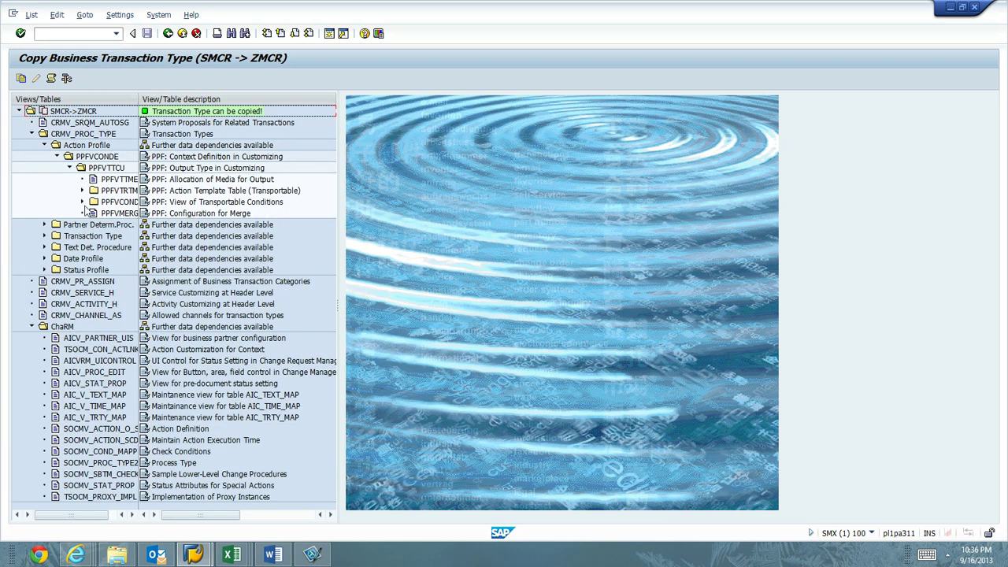
{"action": "left_click", "coordinate": [21, 80]}
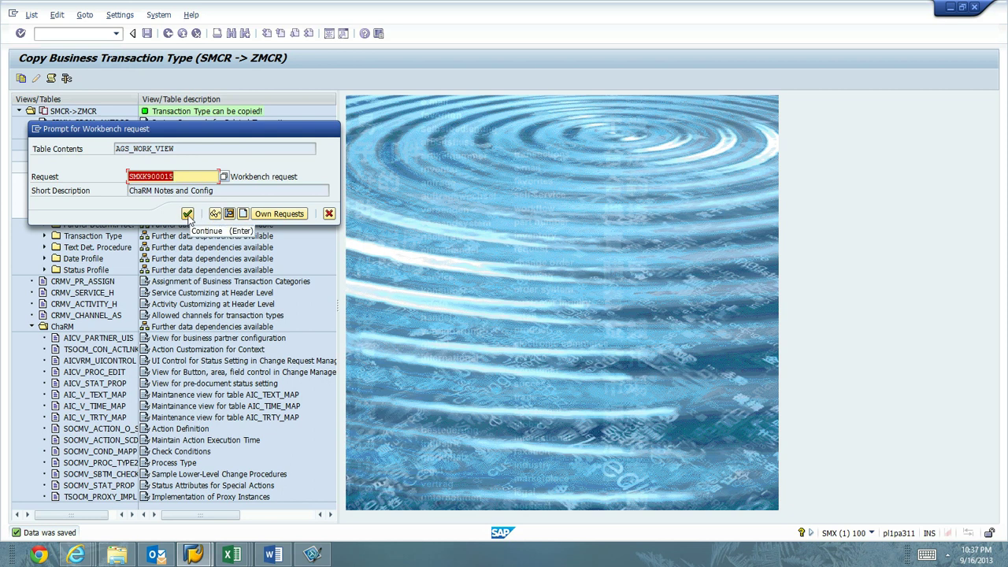
Accept both workbench request prompts so the copy finishes with 67 tables updated.
{"action": "left_click", "coordinate": [188, 217]}
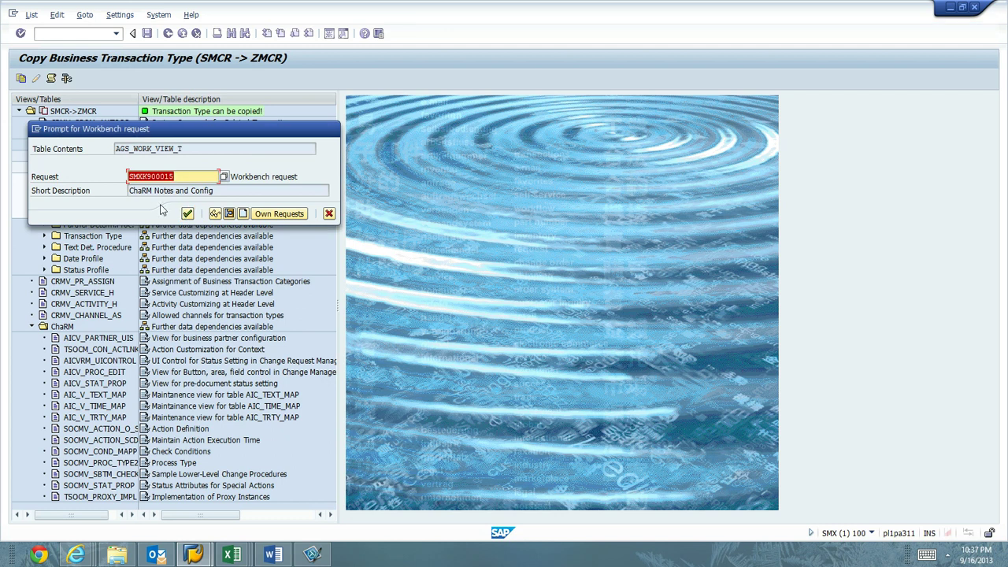
{"action": "left_click", "coordinate": [189, 219]}
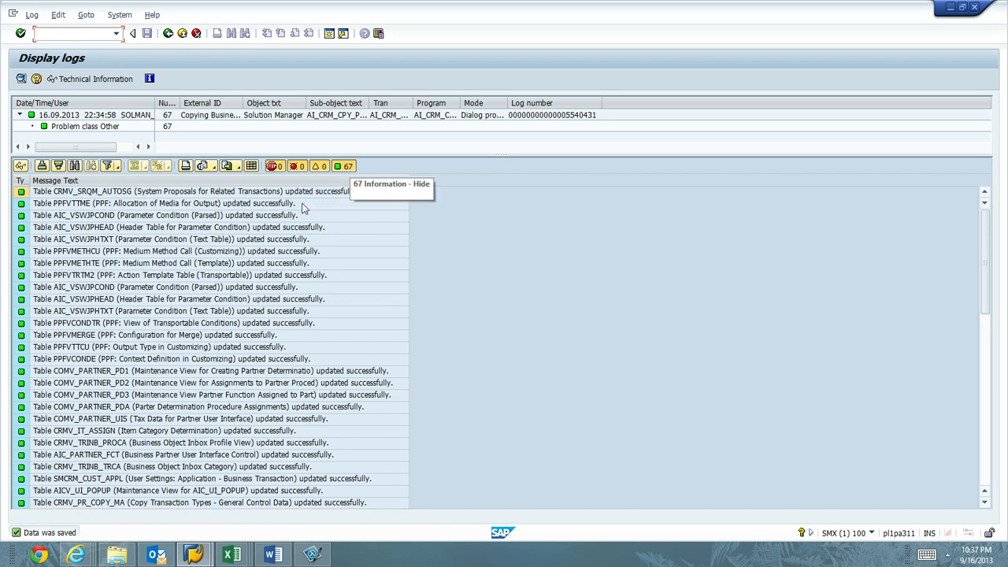
Scroll through the copy log, then go back twice to the empty Transaction Type Copy Tool.
{"action": "left_click", "coordinate": [285, 228]}
{"action": "scroll", "coordinate": [291, 232], "scroll_direction": "down", "scroll_amount": 10}
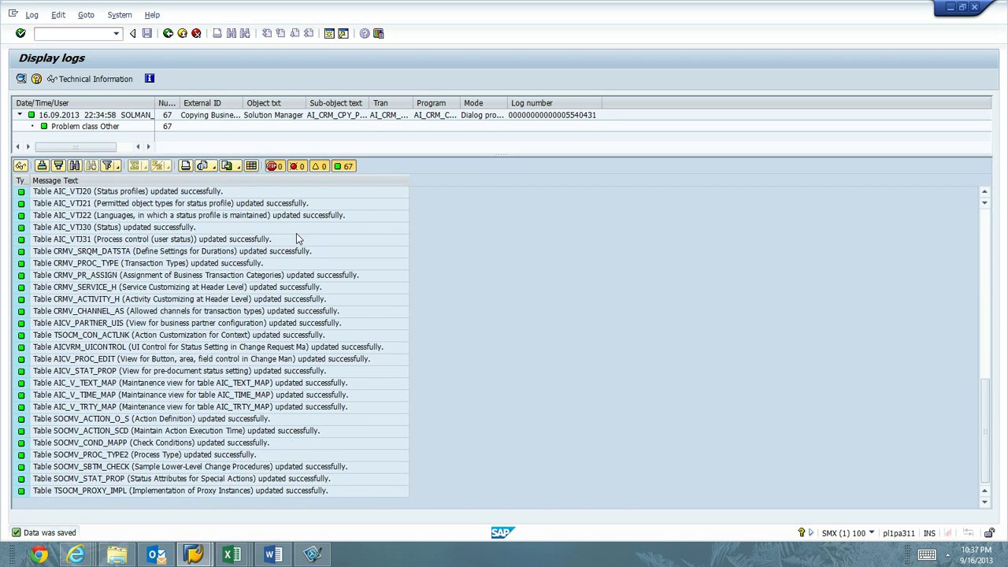
{"action": "left_click", "coordinate": [169, 35]}
{"action": "left_click", "coordinate": [168, 34]}
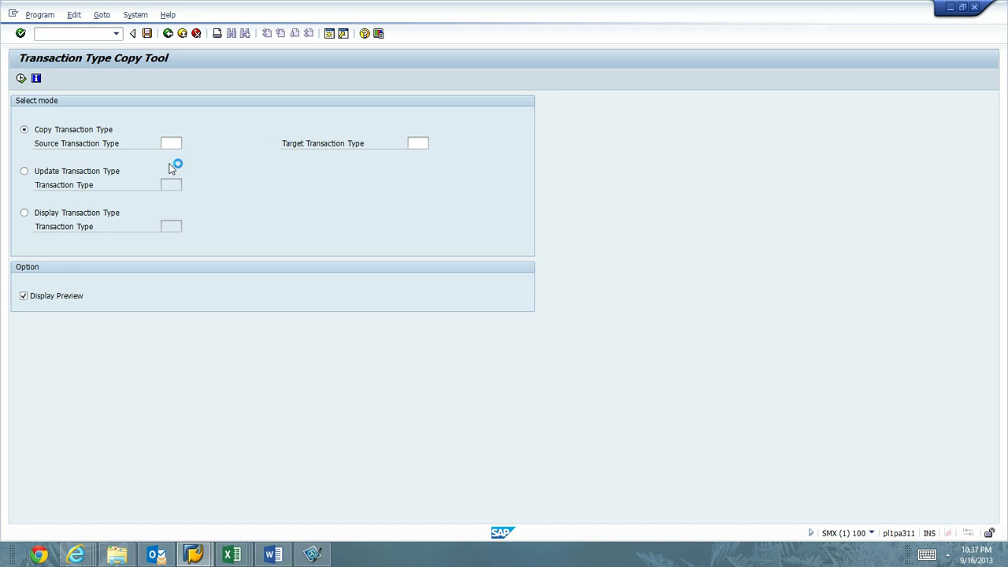
Select SMMJ (Normal Change) as the source transaction type from the F4 list.
{"action": "key", "text": "F4"}
{"action": "scroll", "coordinate": [272, 242], "scroll_direction": "down", "scroll_amount": 20}
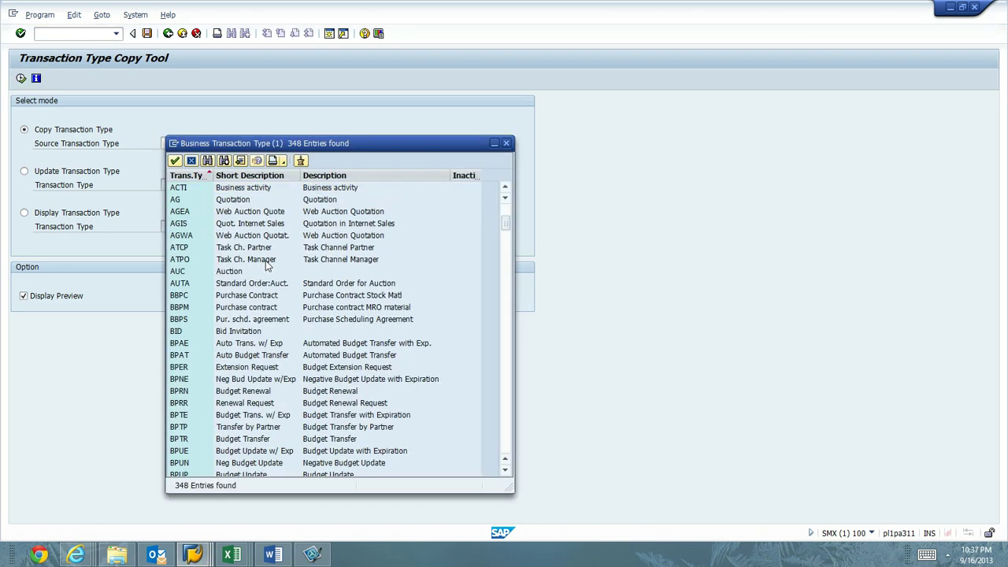
{"action": "scroll", "coordinate": [265, 266], "scroll_direction": "down", "scroll_amount": 20}
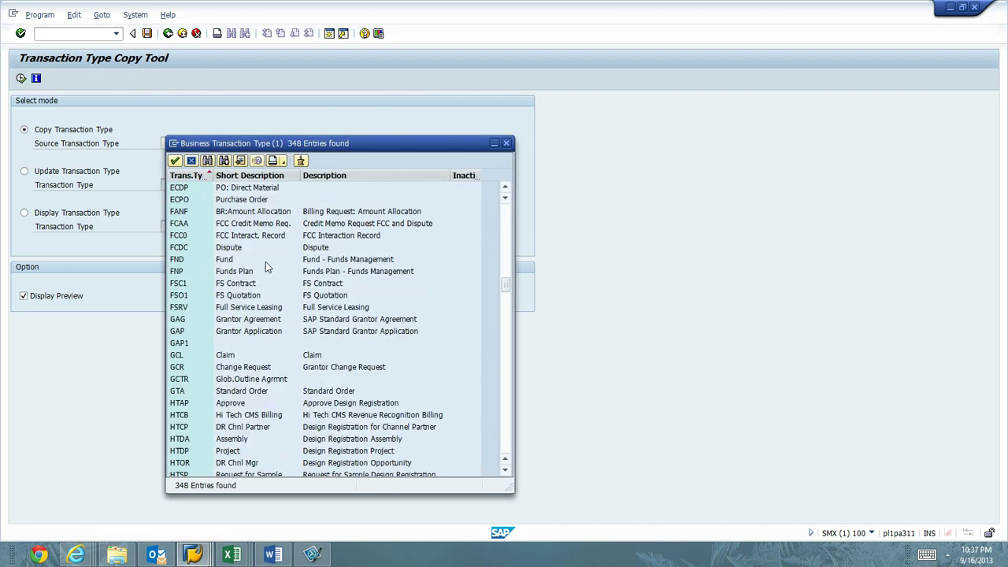
{"action": "scroll", "coordinate": [255, 277], "scroll_direction": "down", "scroll_amount": 20}
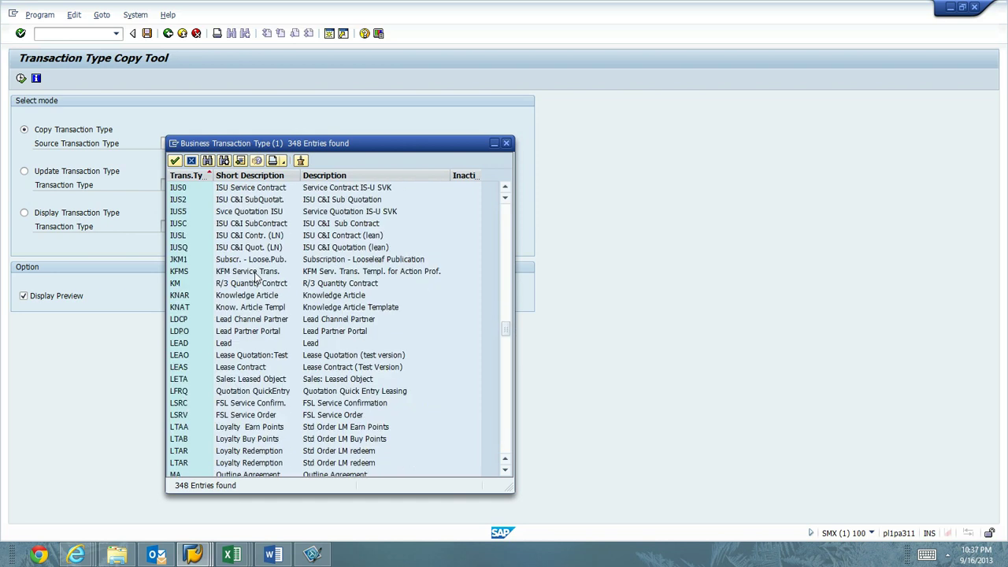
{"action": "scroll", "coordinate": [255, 277], "scroll_direction": "down", "scroll_amount": 4}
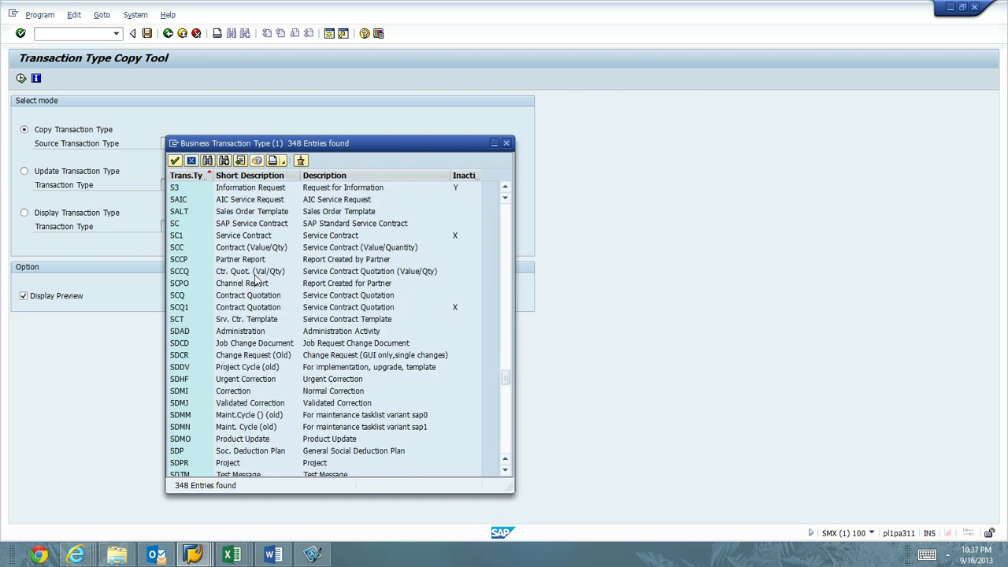
{"action": "scroll", "coordinate": [189, 413], "scroll_direction": "down", "scroll_amount": 1}
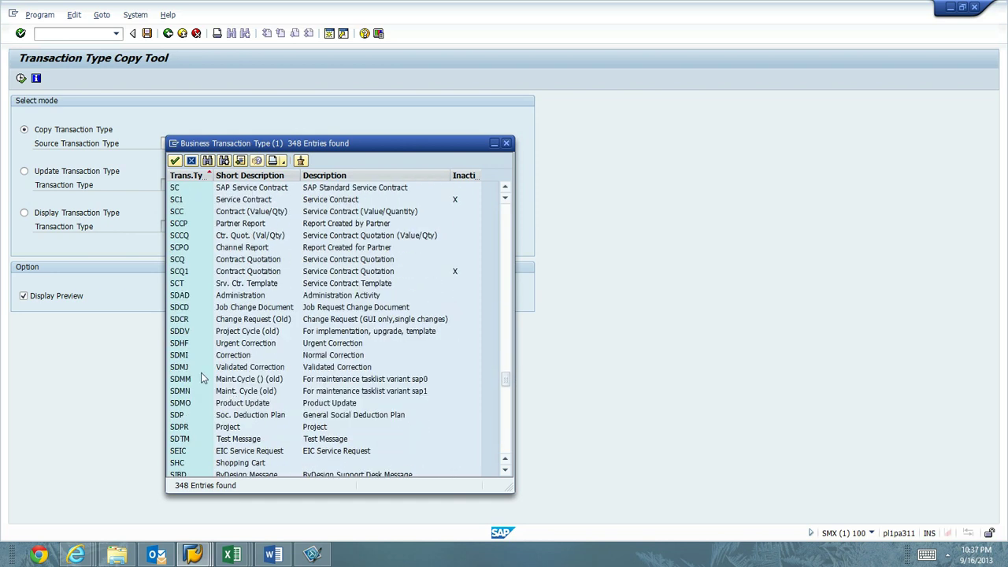
{"action": "scroll", "coordinate": [223, 384], "scroll_direction": "down", "scroll_amount": 4}
{"action": "scroll", "coordinate": [225, 383], "scroll_direction": "down", "scroll_amount": 8}
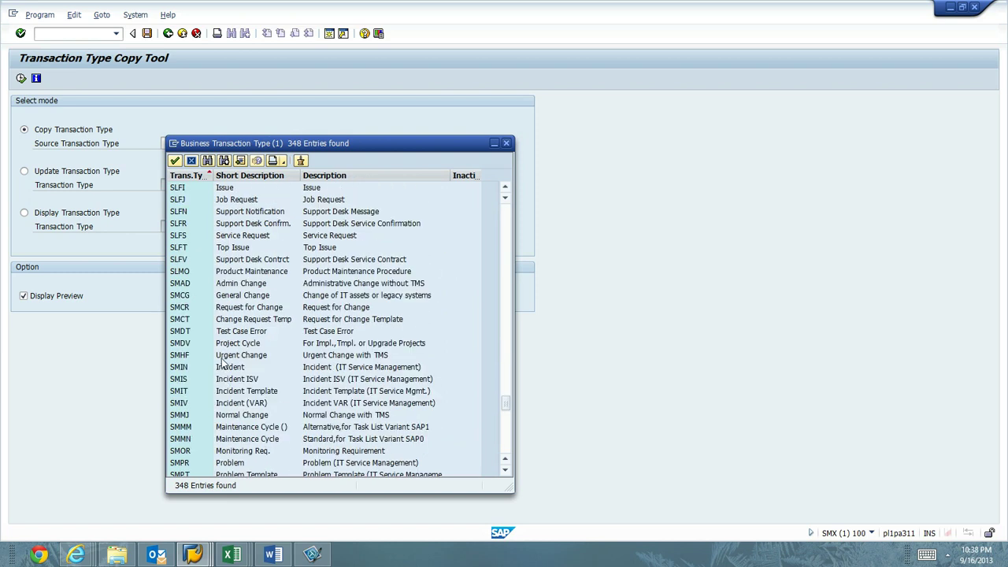
{"action": "left_click", "coordinate": [221, 356]}
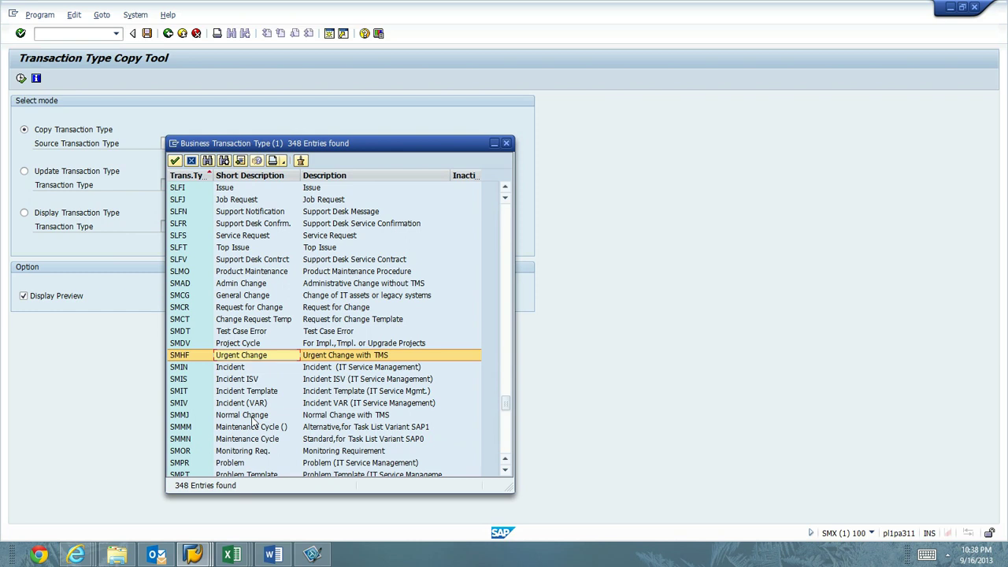
{"action": "left_click", "coordinate": [194, 417]}
{"action": "double_click", "coordinate": [196, 417]}
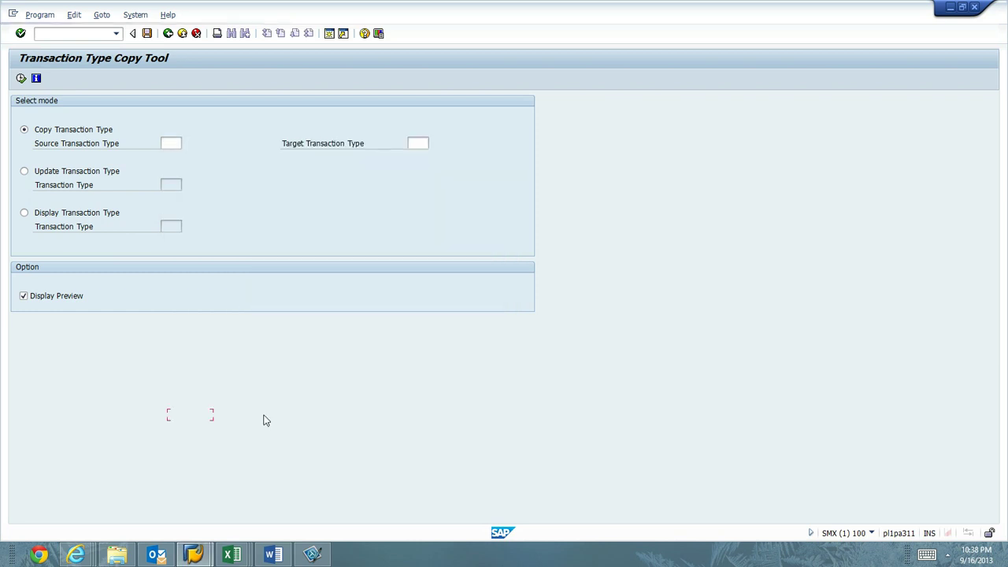
Enter ZMMJ as the target transaction type and execute the copy.
{"action": "key", "text": "Tab"}
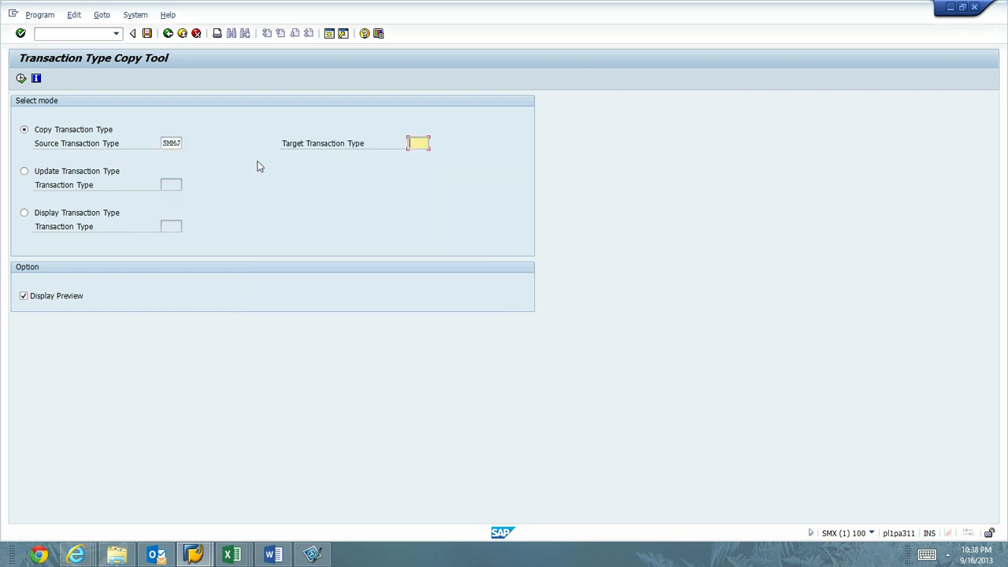
{"action": "type", "text": "ZMMJ"}
{"action": "left_click", "coordinate": [21, 80]}
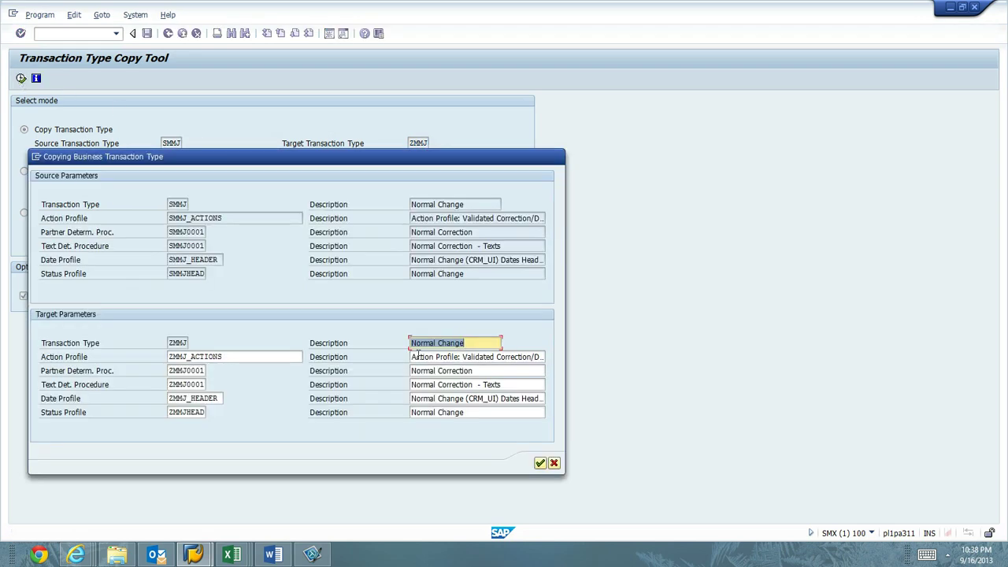
Prefix the ZMMJ action profile description with WW.
{"action": "left_click", "coordinate": [412, 359]}
{"action": "type", "text": "WW"}
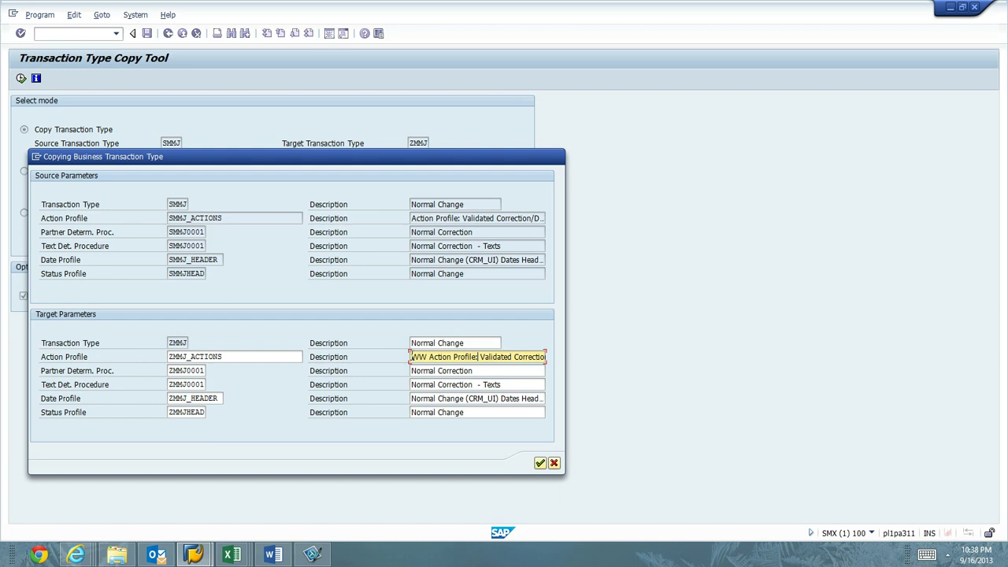
{"action": "key", "text": "End"}
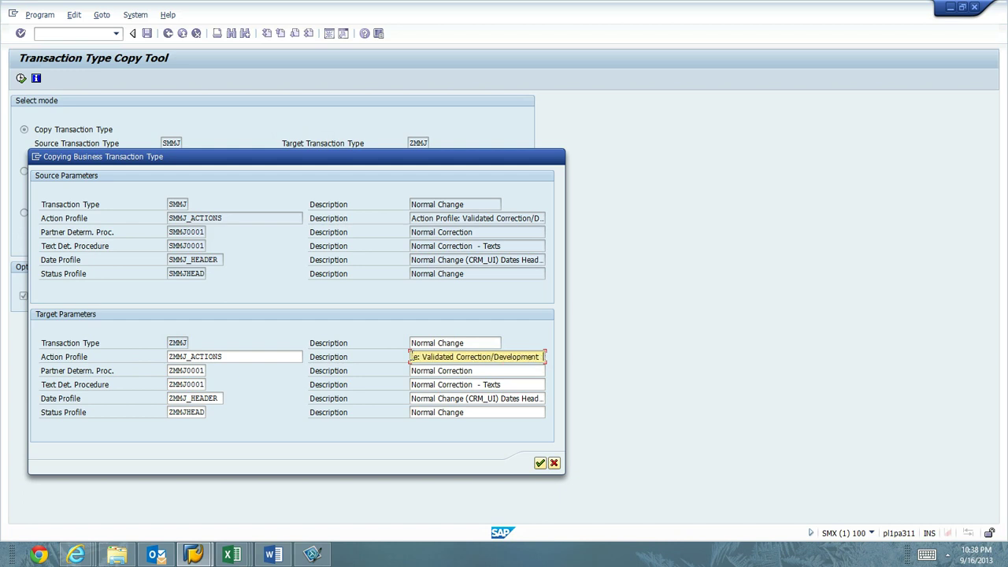
Rename the partner determination procedure description to 'WW Normal Chg Partner Proc'.
{"action": "key", "text": "Tab"}
{"action": "key", "text": "Tab"}
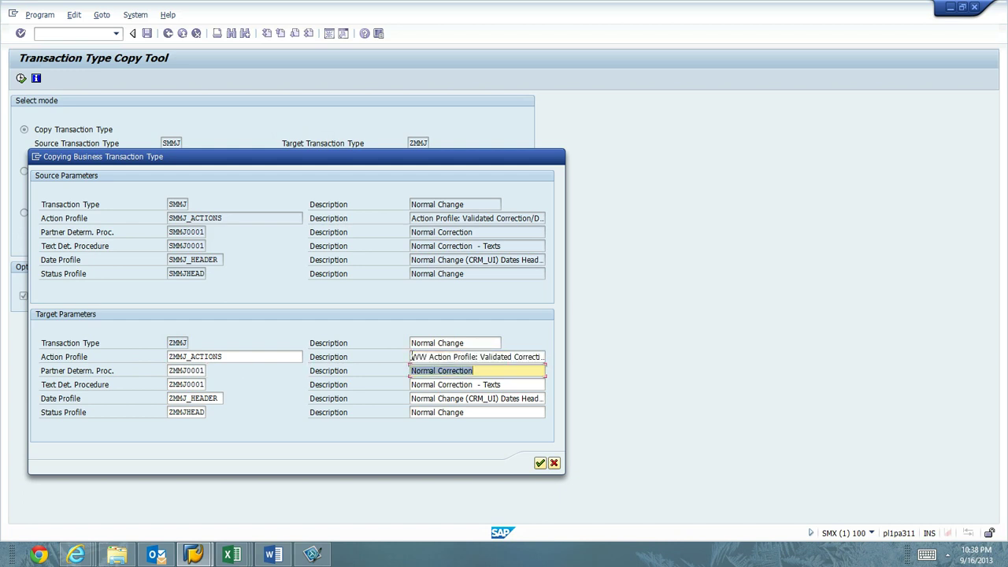
{"action": "key", "text": "End"}
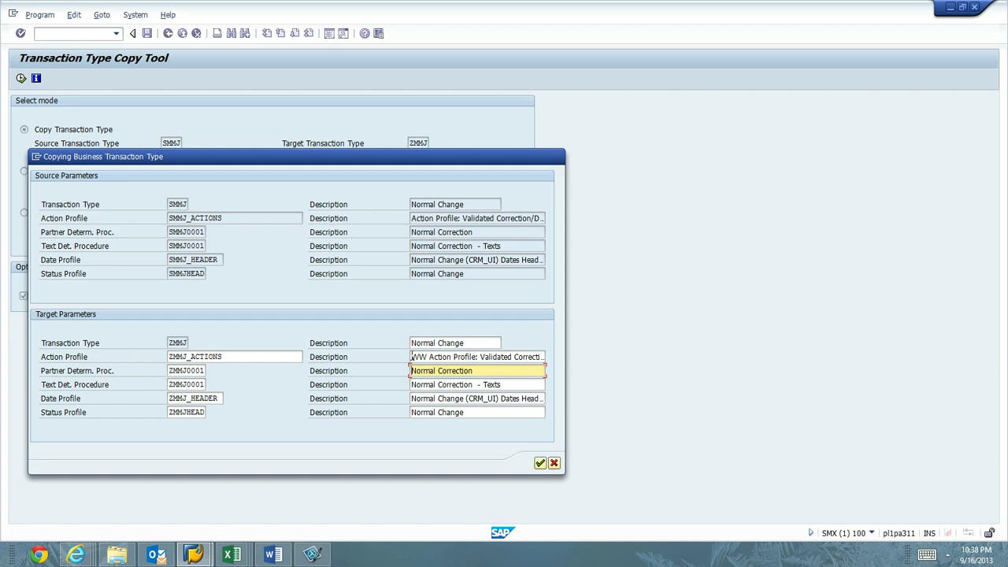
{"action": "key", "text": "Home"}
{"action": "type", "text": "WW"}
{"action": "key", "text": "shift+Right"}
{"action": "key", "text": "shift+Right"}
{"action": "key", "text": "shift+Right"}
{"action": "key", "text": "shift+Right"}
{"action": "key", "text": "shift+Right"}
{"action": "key", "text": "shift+Right"}
{"action": "key", "text": "shift+Right"}
{"action": "key", "text": "shift+Right"}
{"action": "key", "text": "shift+Right"}
{"action": "key", "text": "shift+Right"}
{"action": "key", "text": "shift+Right"}
{"action": "key", "text": "shift+Right"}
{"action": "key", "text": "shift+Right"}
{"action": "key", "text": "shift+Right"}
{"action": "key", "text": "shift+Right"}
{"action": "key", "text": "shift+Right"}
{"action": "key", "text": "shift+Right"}
{"action": "key", "text": "shift+Right"}
{"action": "key", "text": "Right"}
{"action": "key", "text": "BackSpace"}
{"action": "key", "text": "BackSpace"}
{"action": "key", "text": "BackSpace"}
{"action": "key", "text": "BackSpace"}
{"action": "key", "text": "BackSpace"}
{"action": "key", "text": "BackSpace"}
{"action": "key", "text": "BackSpace"}
{"action": "key", "text": "BackSpace"}
{"action": "key", "text": "BackSpace"}
{"action": "key", "text": "BackSpace"}
{"action": "type", "text": "hg Partner Pro"}
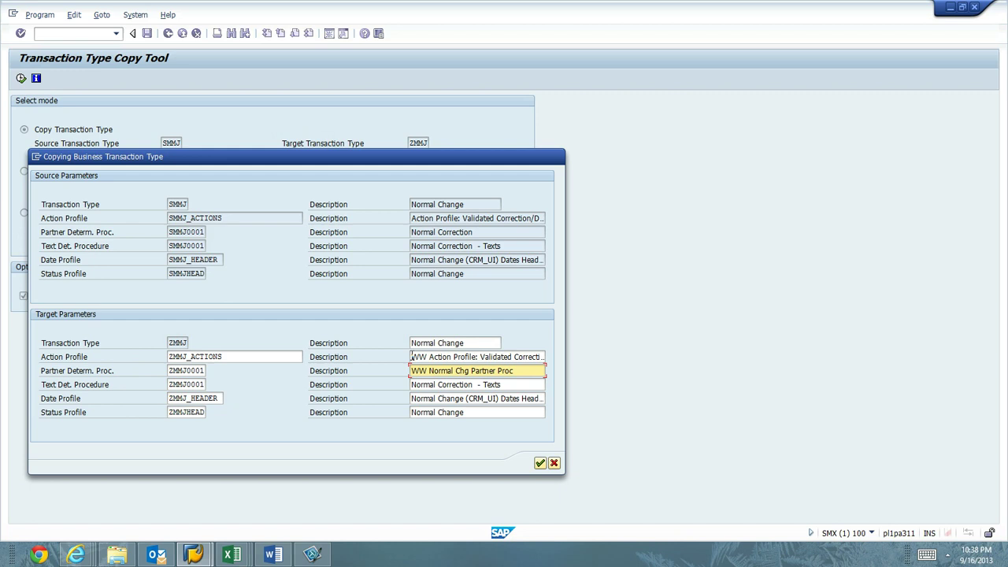
Prefix the text procedure description with WW and select the words to replace.
{"action": "key", "text": "Tab"}
{"action": "key", "text": "Tab"}
{"action": "key", "text": "Tab"}
{"action": "key", "text": "shift+Tab"}
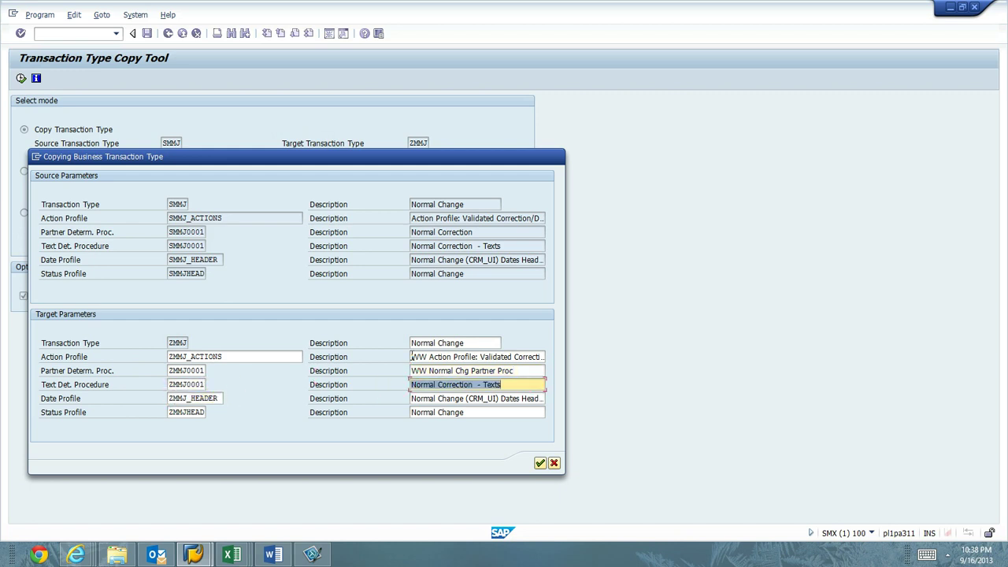
{"action": "key", "text": "End"}
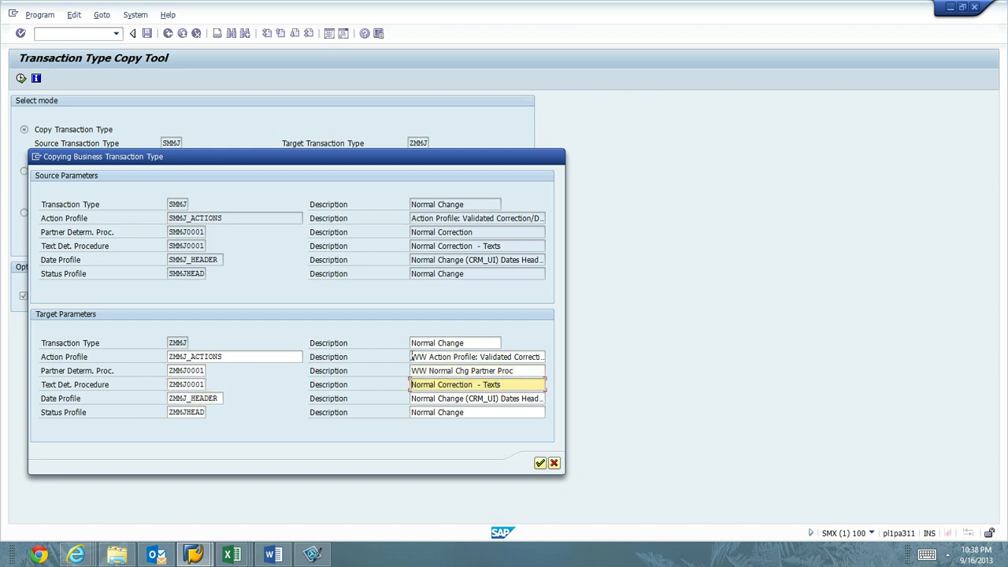
{"action": "key", "text": "Home"}
{"action": "type", "text": "WW"}
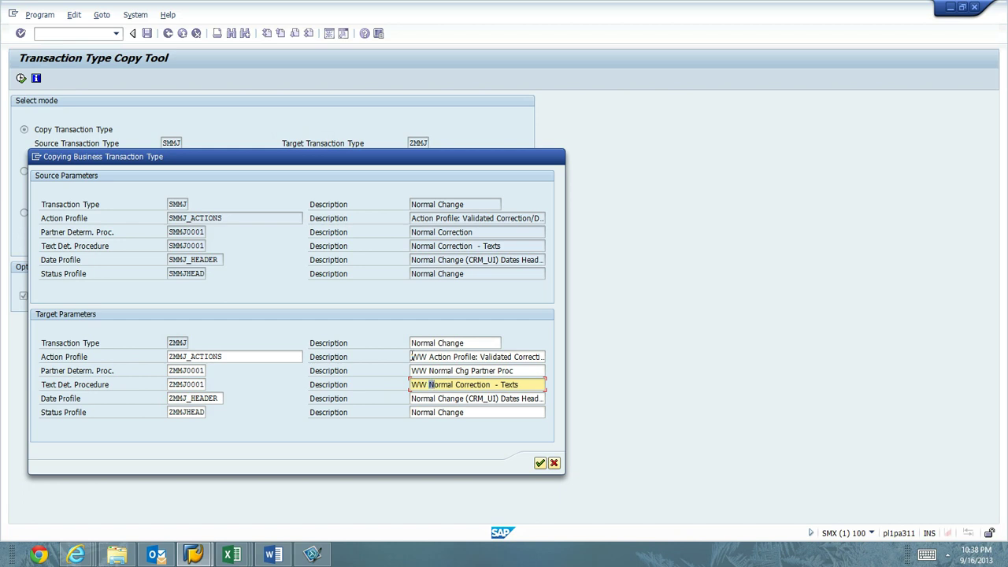
{"action": "key", "text": "shift+Right"}
{"action": "key", "text": "shift+Right"}
{"action": "key", "text": "shift+Right"}
{"action": "key", "text": "shift+Right"}
{"action": "key", "text": "shift+Right"}
{"action": "key", "text": "shift+Right"}
{"action": "key", "text": "shift+Right"}
{"action": "key", "text": "shift+Right"}
{"action": "key", "text": "shift+Right"}
{"action": "key", "text": "shift+Right"}
{"action": "key", "text": "shift+Right"}
{"action": "key", "text": "shift+Right"}
{"action": "key", "text": "shift+Right"}
{"action": "key", "text": "shift+Right"}
{"action": "key", "text": "shift+Right"}
{"action": "key", "text": "shift+Right"}
{"action": "key", "text": "shift+Right"}
Finish the text procedure description as 'WW Normal Chg Text Proc'.
{"action": "key", "text": "Right"}
{"action": "key", "text": "BackSpace"}
{"action": "key", "text": "BackSpace"}
{"action": "key", "text": "BackSpace"}
{"action": "key", "text": "BackSpace"}
{"action": "key", "text": "BackSpace"}
{"action": "key", "text": "BackSpace"}
{"action": "key", "text": "BackSpace"}
{"action": "key", "text": "BackSpace"}
{"action": "key", "text": "BackSpace"}
{"action": "type", "text": "hg"}
{"action": "key", "text": "BackSpace"}
{"action": "key", "text": "BackSpace"}
{"action": "key", "text": "BackSpace"}
{"action": "type", "text": "Text Proc"}
Rename the date profile description to 'WW Normal Change Dates Header', dropping (CRM_UI).
{"action": "key", "text": "Tab"}
Rename the status profile description to 'WW Normal Chg Status Profile'.
{"action": "key", "text": "Tab"}
{"action": "key", "text": "End"}
{"action": "key", "text": "Home"}
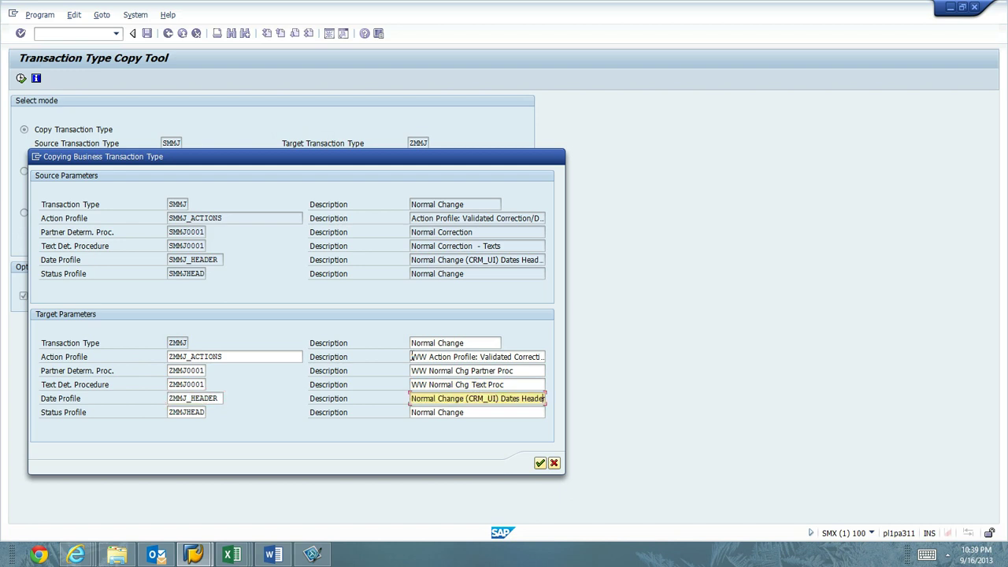
{"action": "key", "text": "BackSpace"}
{"action": "key", "text": "BackSpace"}
{"action": "key", "text": "BackSpace"}
{"action": "key", "text": "BackSpace"}
{"action": "key", "text": "BackSpace"}
{"action": "key", "text": "BackSpace"}
{"action": "key", "text": "BackSpace"}
{"action": "key", "text": "BackSpace"}
{"action": "key", "text": "BackSpace"}
{"action": "key", "text": "Home"}
{"action": "type", "text": "WW"}
{"action": "key", "text": "Tab"}
{"action": "key", "text": "Tab"}
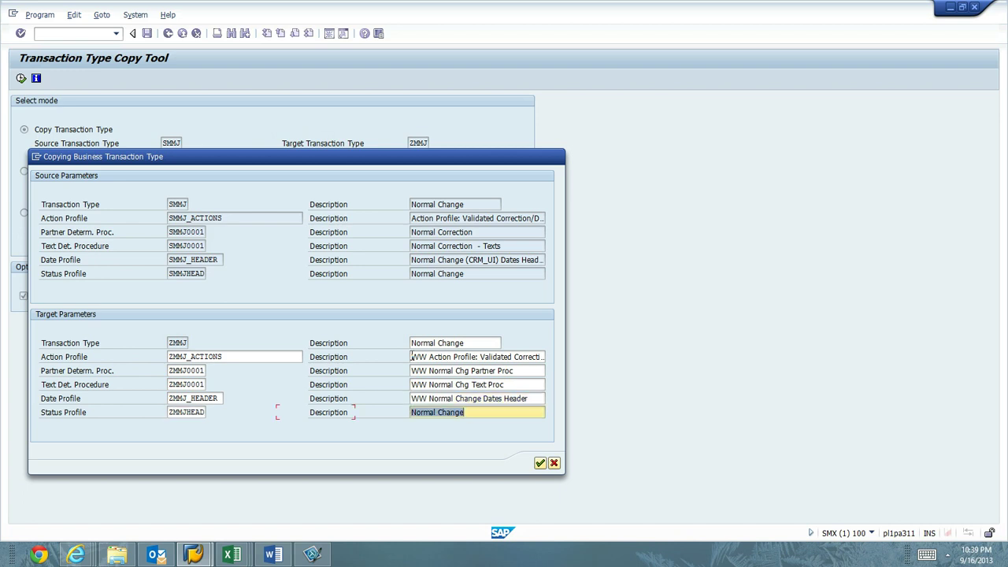
{"action": "key", "text": "End"}
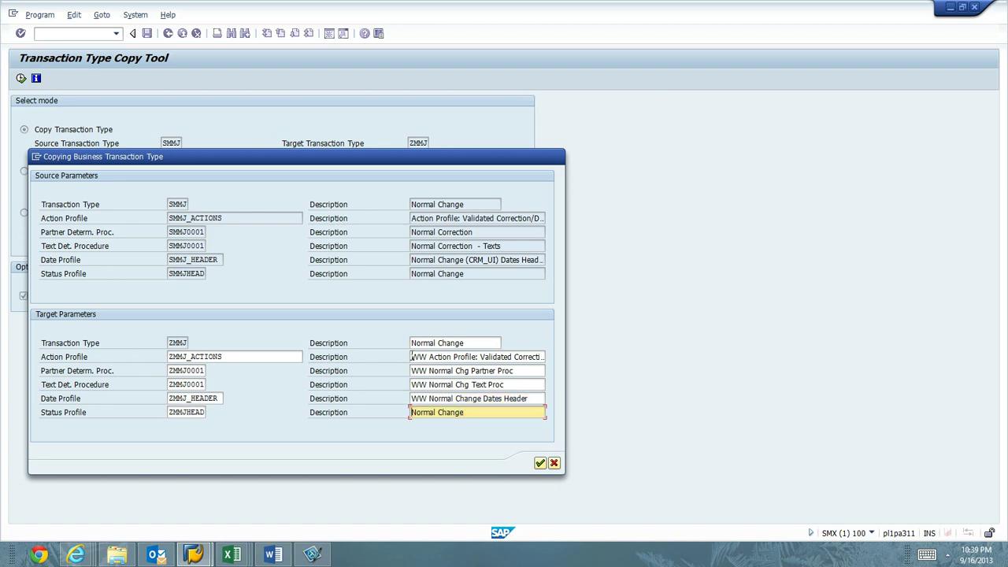
{"action": "type", "text": "WW"}
{"action": "key", "text": "BackSpace"}
{"action": "key", "text": "BackSpace"}
{"action": "key", "text": "BackSpace"}
{"action": "type", "text": "g"}
{"action": "key", "text": "Delete"}
{"action": "type", "text": "Status Profile"}
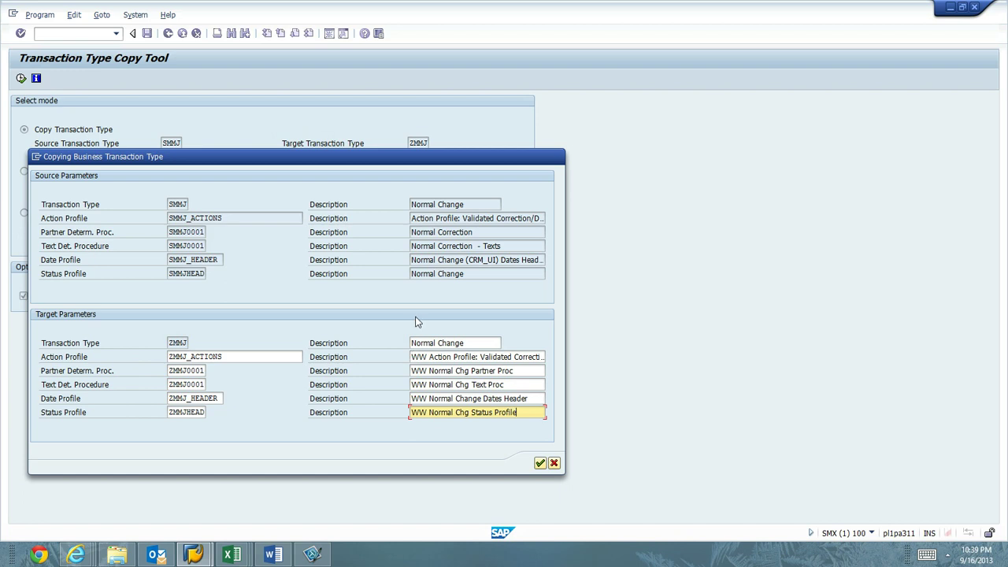
Confirm the WW descriptions, preview the SMMJ-to-ZMMJ copy, and start copying.
{"action": "left_click", "coordinate": [539, 464]}
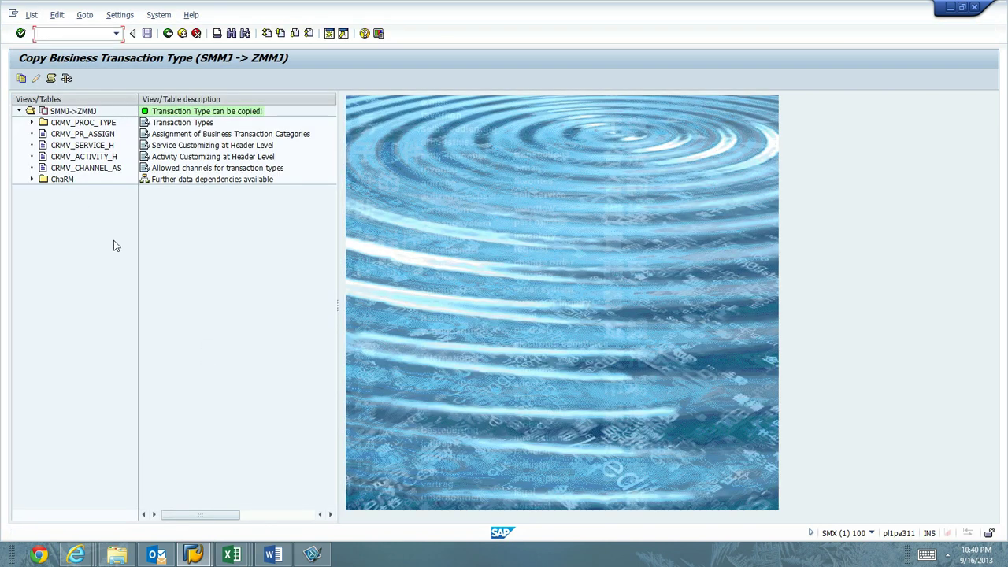
{"action": "left_click", "coordinate": [22, 79]}
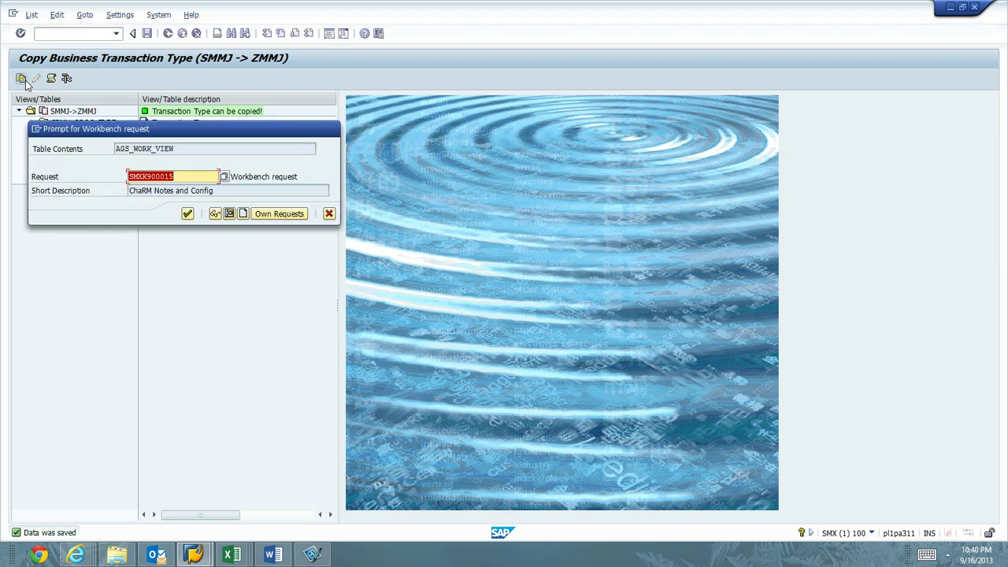
Accept the workbench request for each prompt until the ZMMJ copy log appears.
{"action": "left_click", "coordinate": [188, 214]}
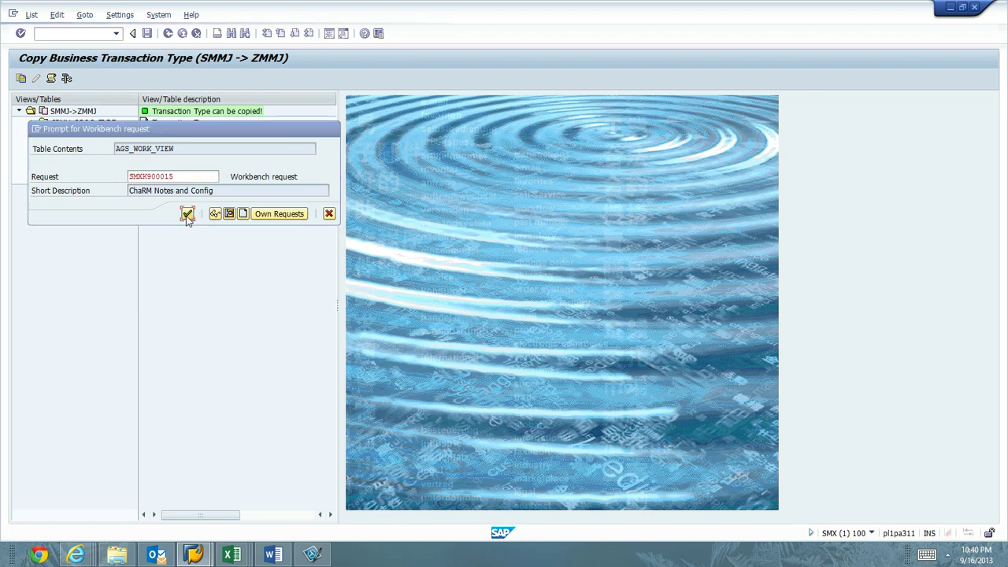
{"action": "left_click", "coordinate": [187, 214]}
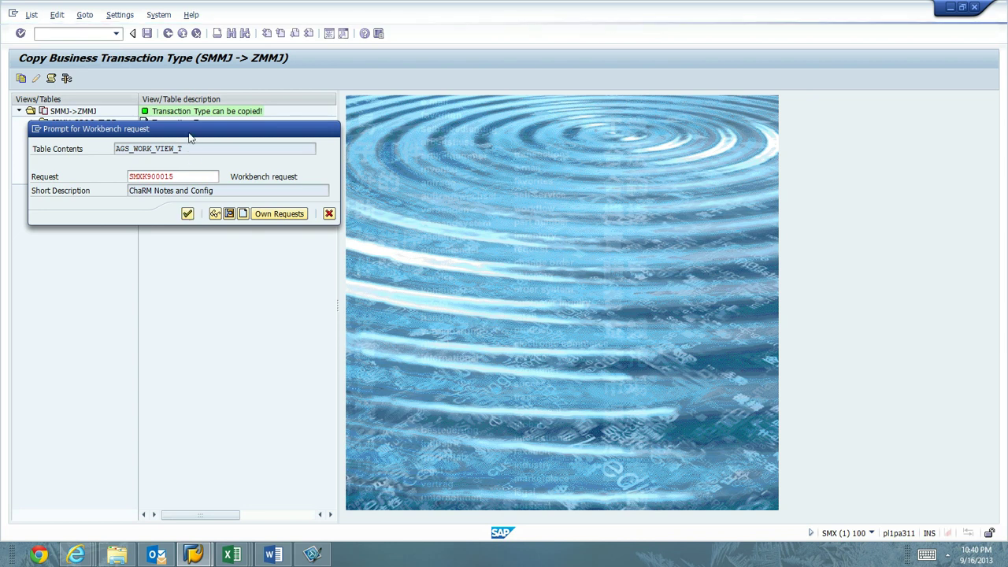
{"action": "left_click_drag", "start_coordinate": [189, 137], "coordinate": [187, 224]}
{"action": "left_click", "coordinate": [186, 300]}
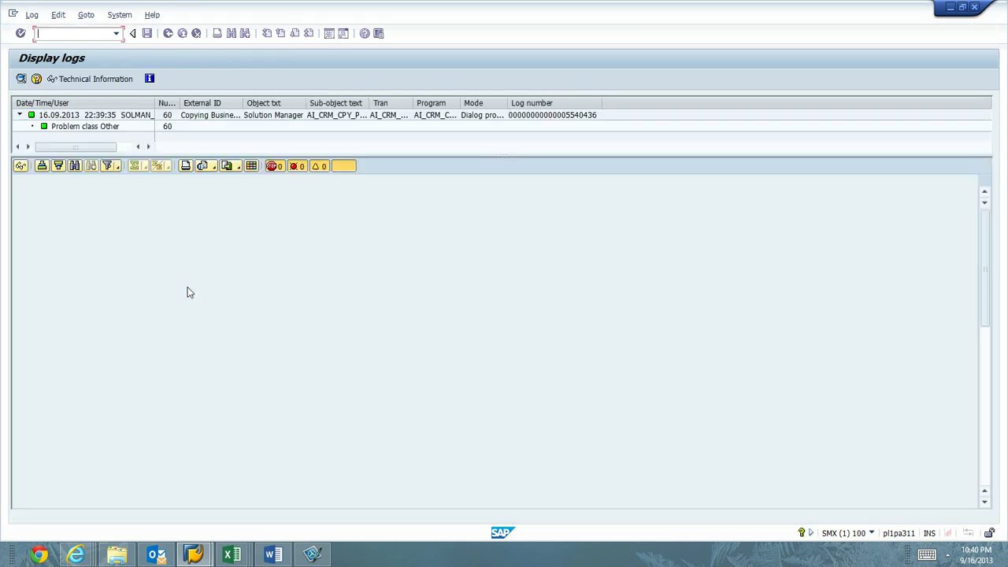
Show the copy log's 60 messages and scroll through the updated tables.
{"action": "left_click", "coordinate": [197, 253]}
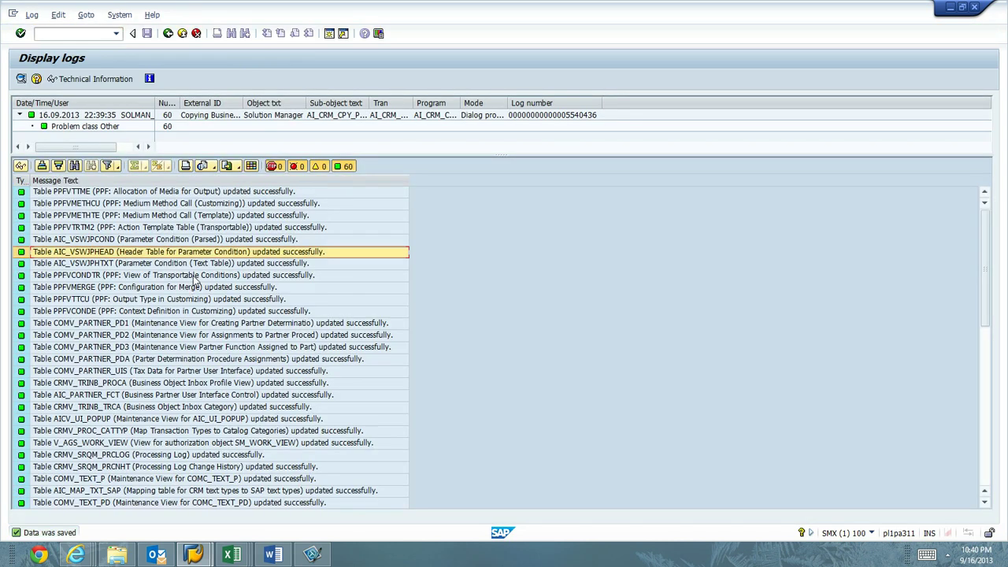
{"action": "scroll", "coordinate": [196, 282], "scroll_direction": "down", "scroll_amount": 10}
{"action": "scroll", "coordinate": [195, 280], "scroll_direction": "up", "scroll_amount": 10}
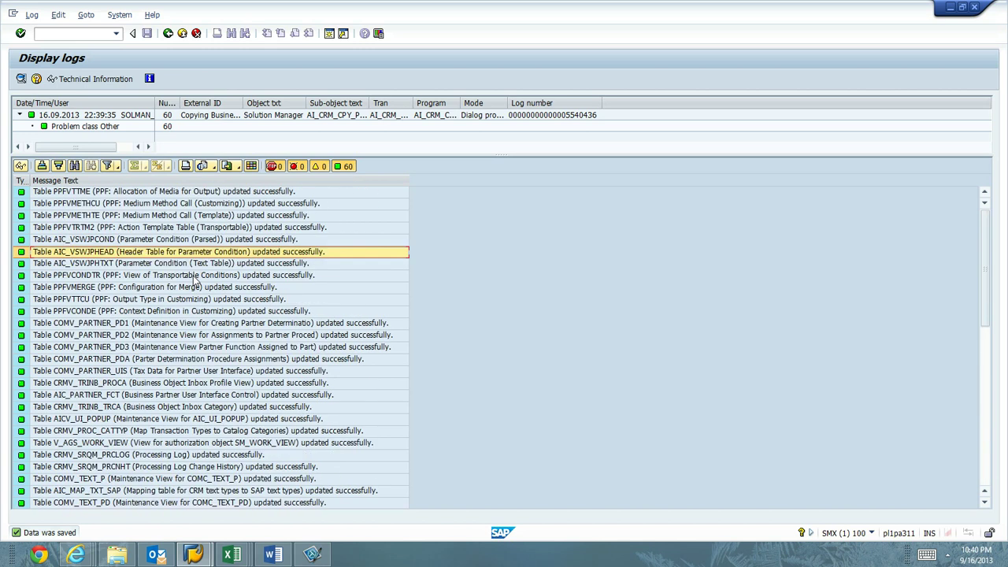